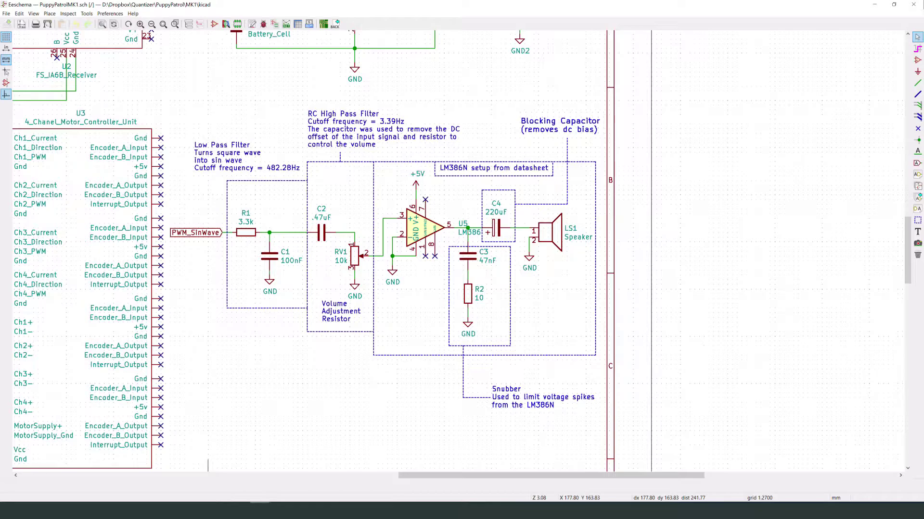
Step: Switch to the DAC_ckt schematic and bring up its Spice Simulator window alongside it
{"action": "mouse_move", "coordinate": [260, 511]}
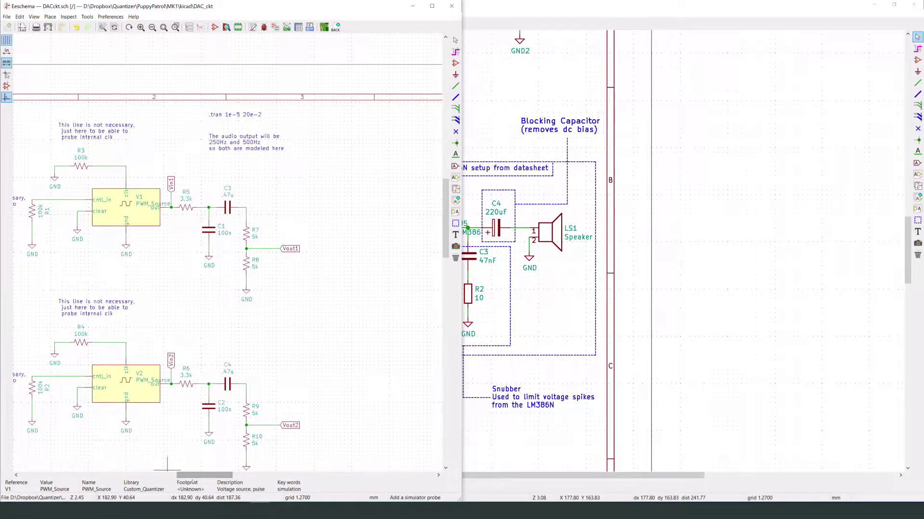
{"action": "left_click", "coordinate": [189, 474]}
{"action": "left_click", "coordinate": [259, 511]}
{"action": "left_click", "coordinate": [241, 479]}
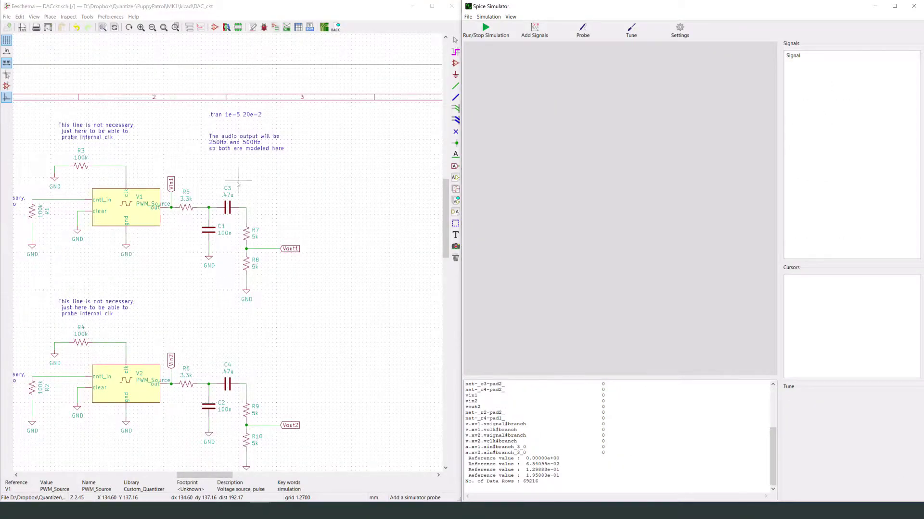
Step: Open the Spice model of the PWM source V1 from its symbol properties
{"action": "scroll", "coordinate": [144, 209], "scroll_direction": "up", "scroll_amount": 2}
{"action": "scroll", "coordinate": [227, 256], "scroll_direction": "down", "scroll_amount": 1}
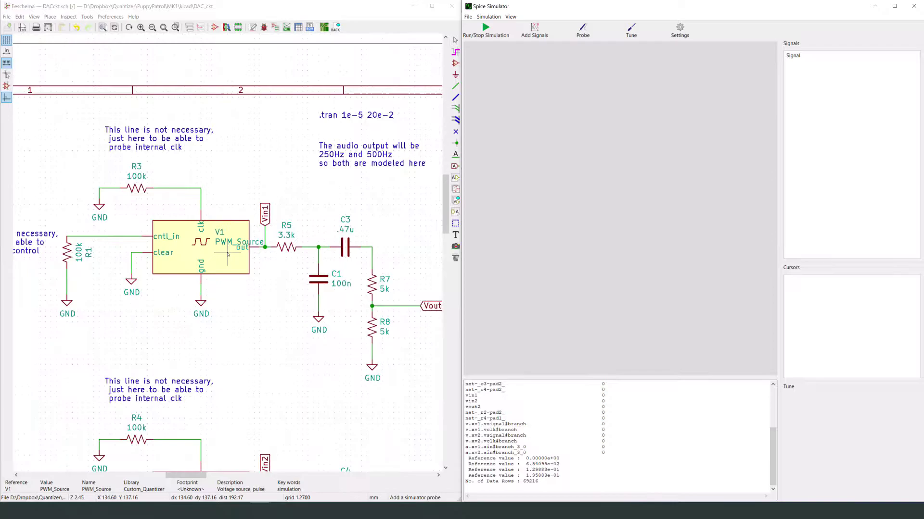
{"action": "scroll", "coordinate": [226, 255], "scroll_direction": "down", "scroll_amount": 1}
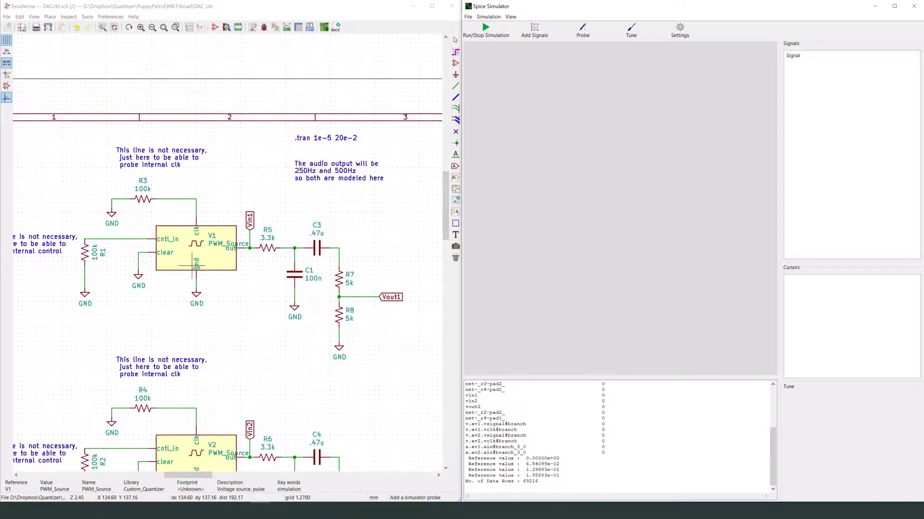
{"action": "scroll", "coordinate": [192, 269], "scroll_direction": "down", "scroll_amount": 1}
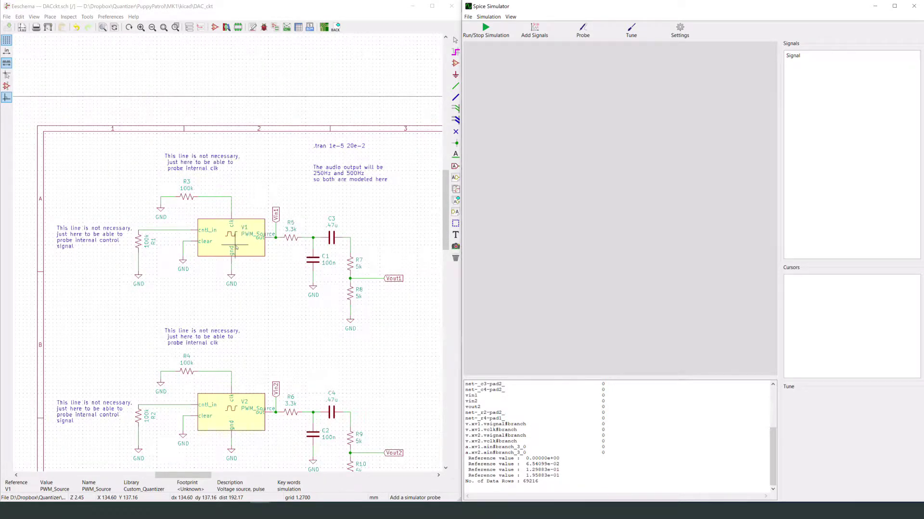
{"action": "left_click", "coordinate": [268, 282]}
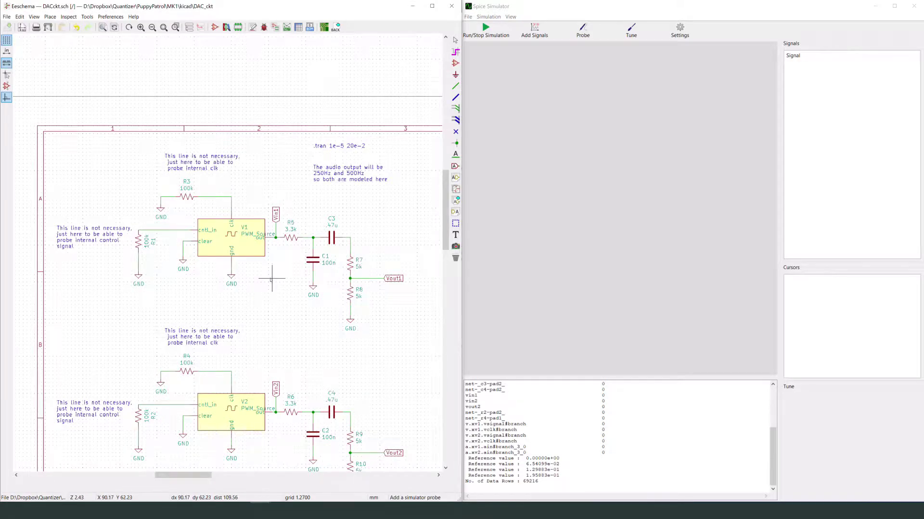
{"action": "double_click", "coordinate": [240, 248]}
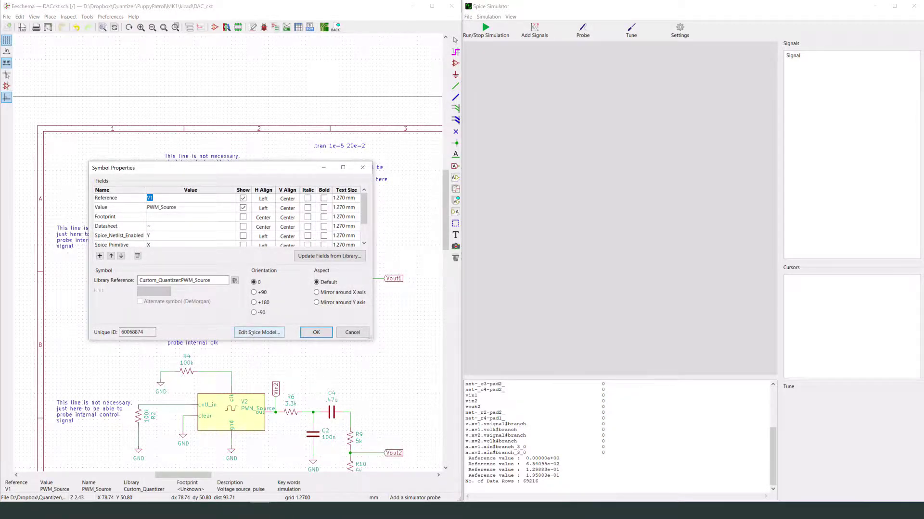
{"action": "scroll", "coordinate": [240, 315], "scroll_direction": "down", "scroll_amount": 1}
{"action": "left_click", "coordinate": [259, 333]}
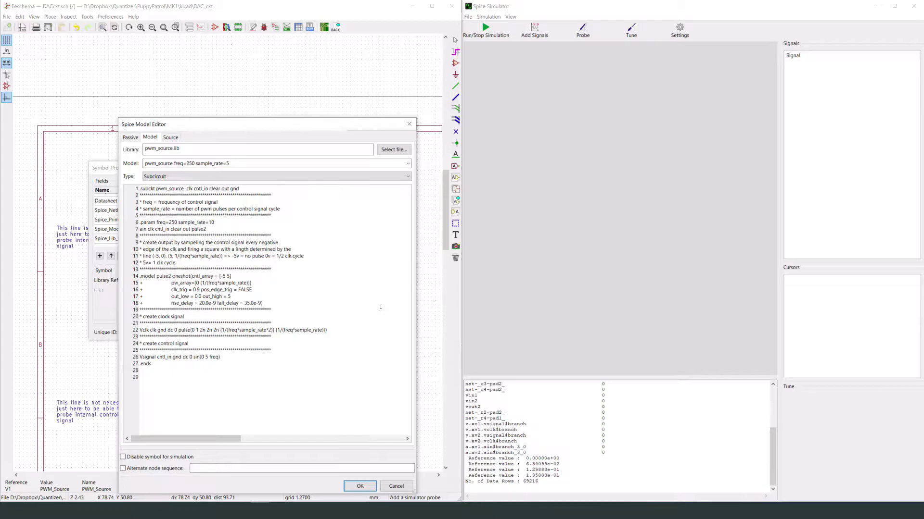
Step: Examine the pwm_source subcircuit's freq and sample_rate parameters and how the Vclk and Vsignal lines define the clock and control signals
{"action": "double_click", "coordinate": [212, 222]}
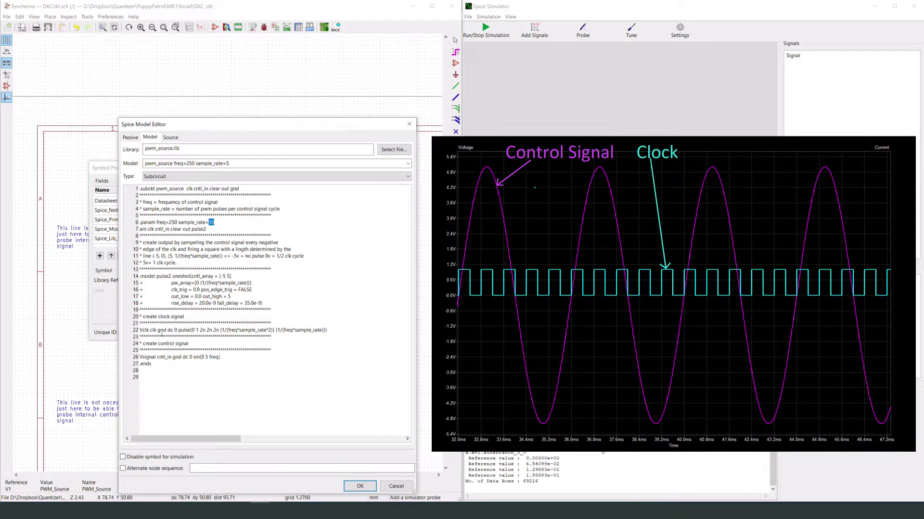
{"action": "left_click_drag", "start_coordinate": [146, 331], "coordinate": [291, 331]}
{"action": "left_click_drag", "start_coordinate": [156, 357], "coordinate": [220, 357]}
{"action": "left_click", "coordinate": [226, 375]}
{"action": "left_click_drag", "start_coordinate": [155, 330], "coordinate": [185, 331]}
{"action": "left_click", "coordinate": [179, 330]}
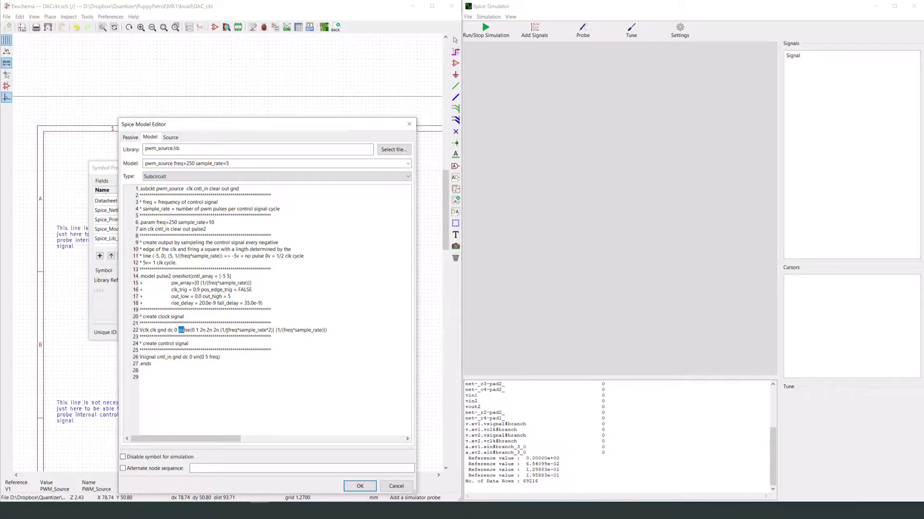
{"action": "left_click_drag", "start_coordinate": [228, 331], "coordinate": [256, 330]}
{"action": "left_click", "coordinate": [269, 331]}
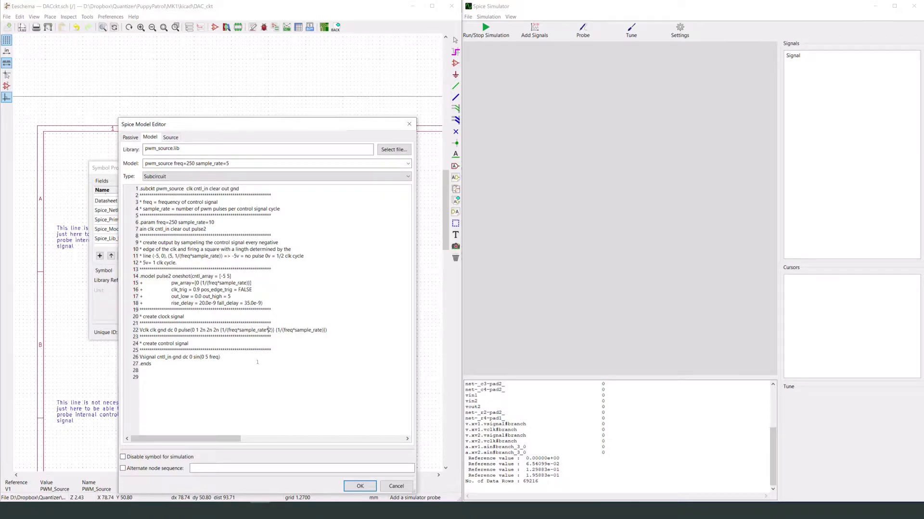
{"action": "left_click_drag", "start_coordinate": [156, 222], "coordinate": [201, 222]}
{"action": "left_click", "coordinate": [216, 330]}
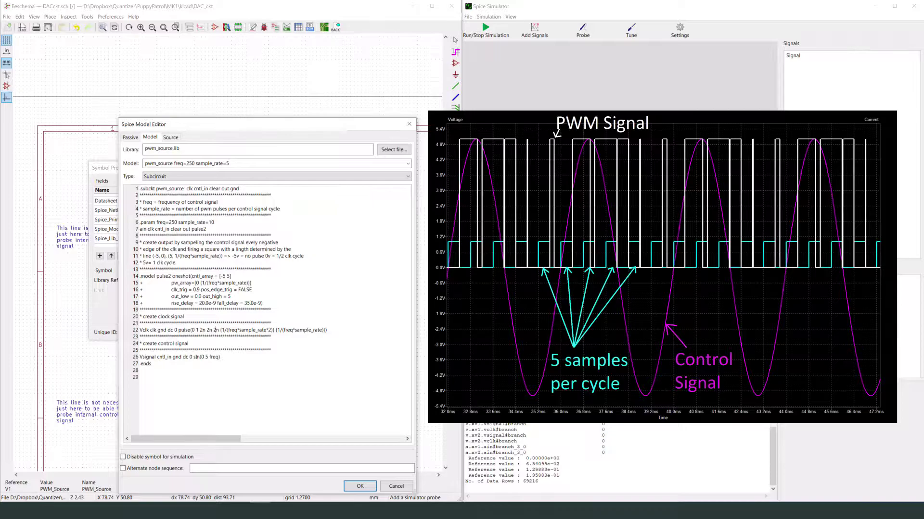
Step: Examine how the sample rate and the pulse2 oneshot model's pw_array set the pulse width, and close V1's model and properties
{"action": "left_click_drag", "start_coordinate": [211, 357], "coordinate": [220, 357]}
{"action": "left_click_drag", "start_coordinate": [208, 222], "coordinate": [216, 221]}
{"action": "left_click", "coordinate": [208, 217]}
{"action": "left_click_drag", "start_coordinate": [167, 276], "coordinate": [199, 277]}
{"action": "left_click", "coordinate": [196, 283]}
{"action": "double_click", "coordinate": [197, 283]}
{"action": "left_click_drag", "start_coordinate": [199, 283], "coordinate": [195, 283]}
{"action": "left_click_drag", "start_coordinate": [201, 284], "coordinate": [237, 285]}
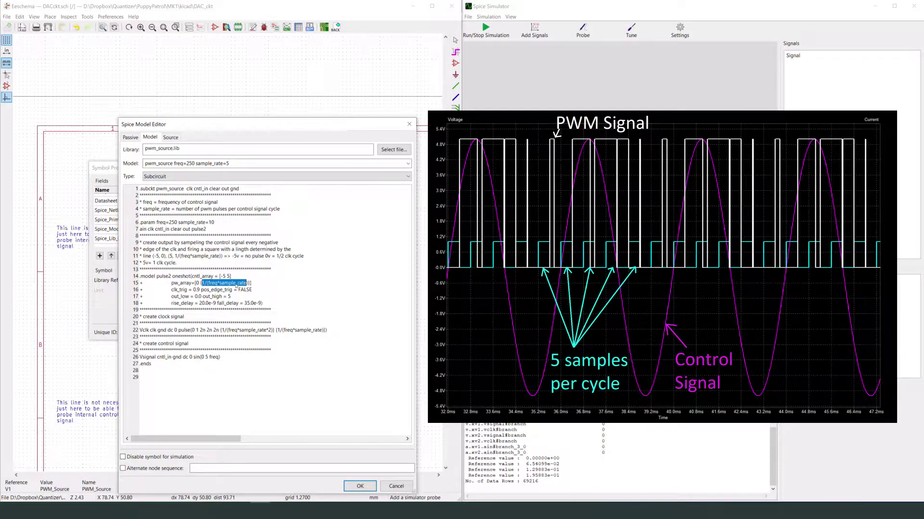
{"action": "left_click", "coordinate": [228, 286]}
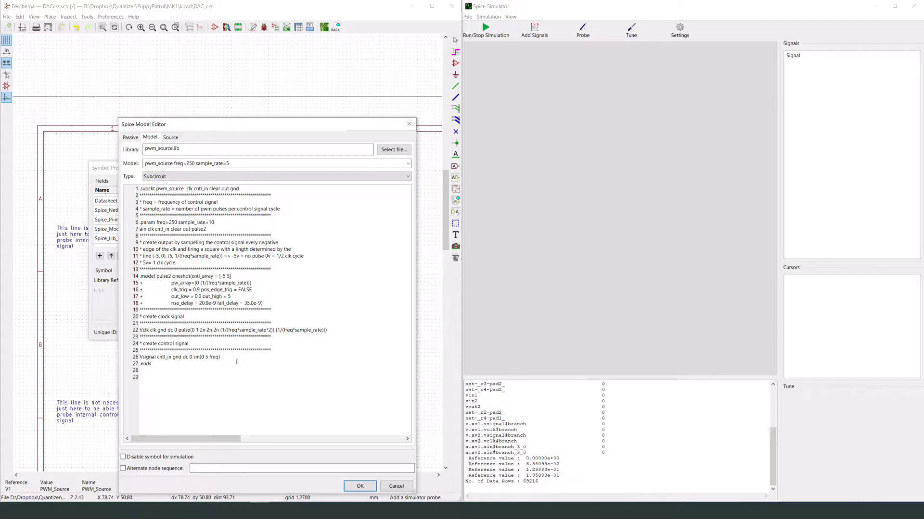
{"action": "left_click", "coordinate": [361, 486]}
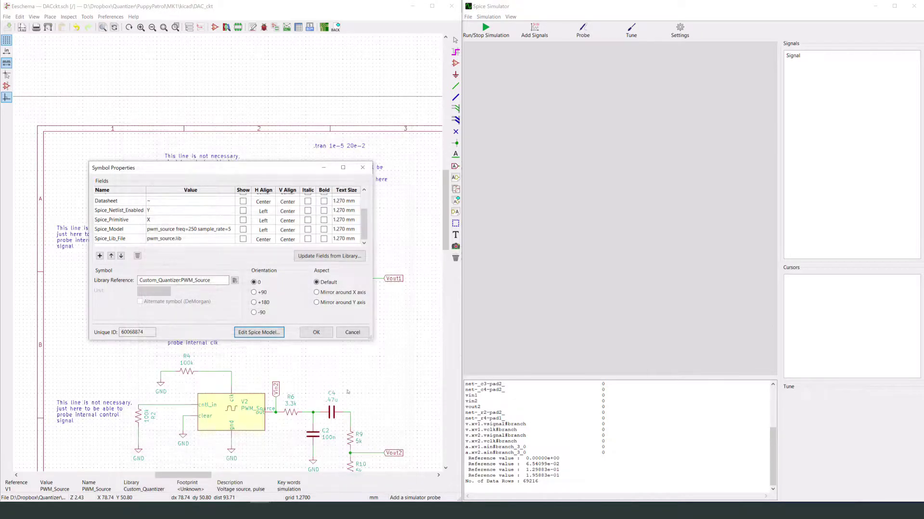
{"action": "left_click", "coordinate": [316, 333]}
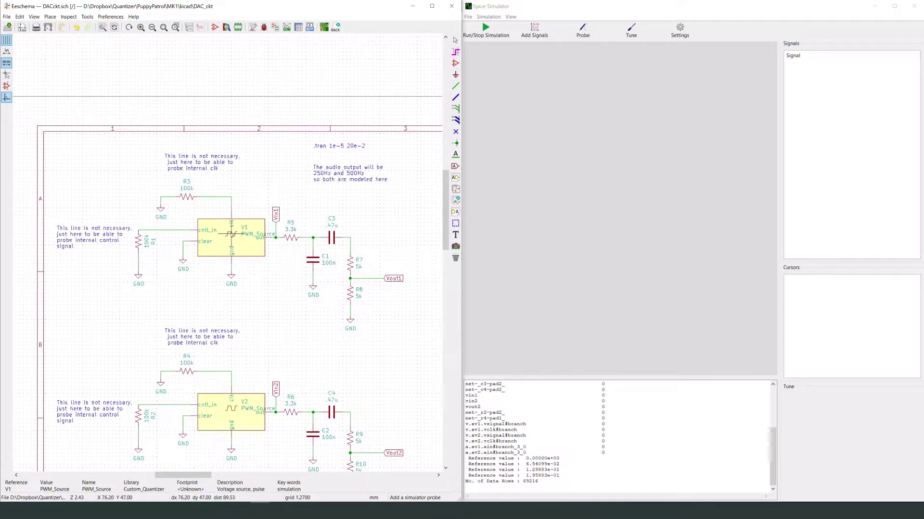
{"action": "double_click", "coordinate": [236, 244]}
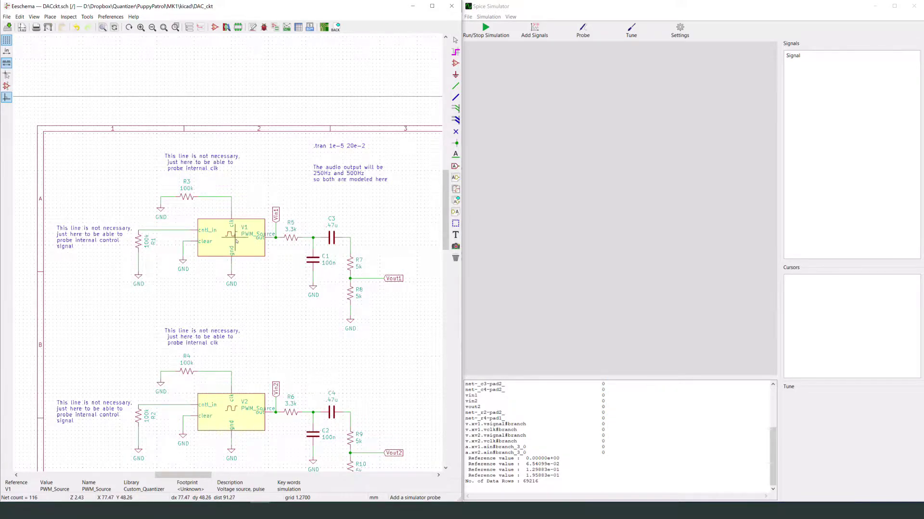
{"action": "left_click", "coordinate": [192, 231]}
{"action": "left_click", "coordinate": [192, 231]}
{"action": "left_click", "coordinate": [343, 336]}
Step: Open the simulator for the DAC_ckt schematic and run the simulation
{"action": "left_click", "coordinate": [87, 16]}
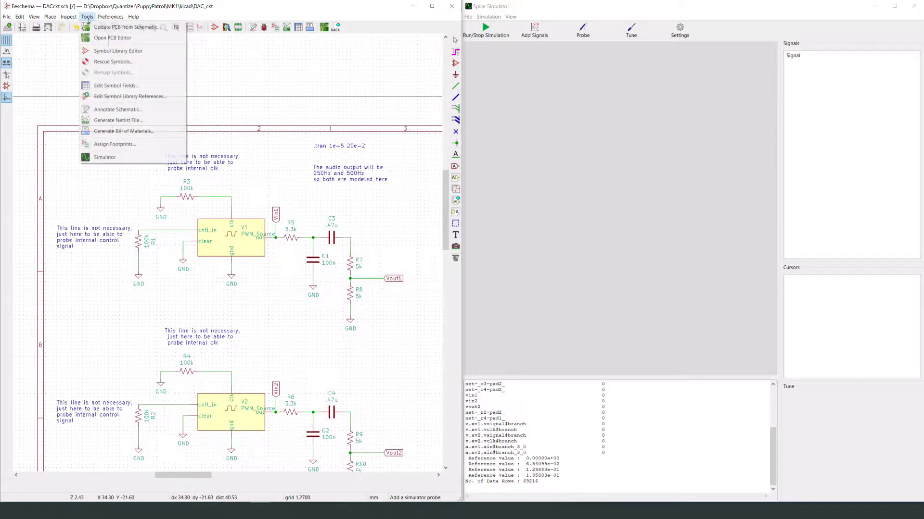
{"action": "left_click", "coordinate": [97, 160]}
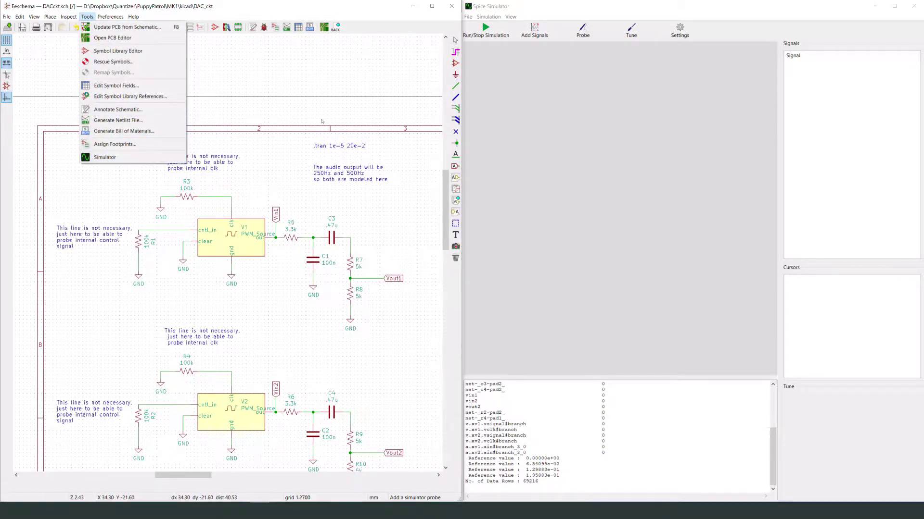
{"action": "left_click", "coordinate": [485, 33]}
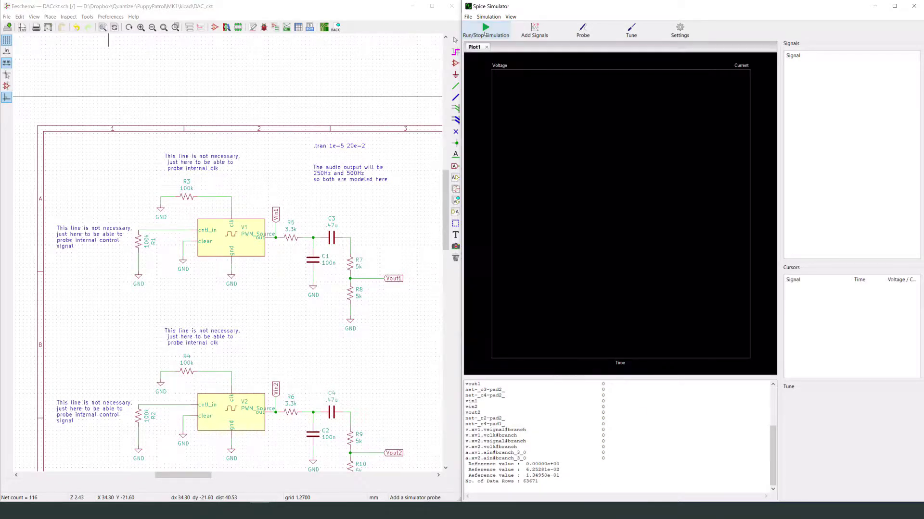
Step: Probe the PWM output of V1 at Vin1 and enlarge the plot to about 21 to 51 ms
{"action": "left_click", "coordinate": [582, 30]}
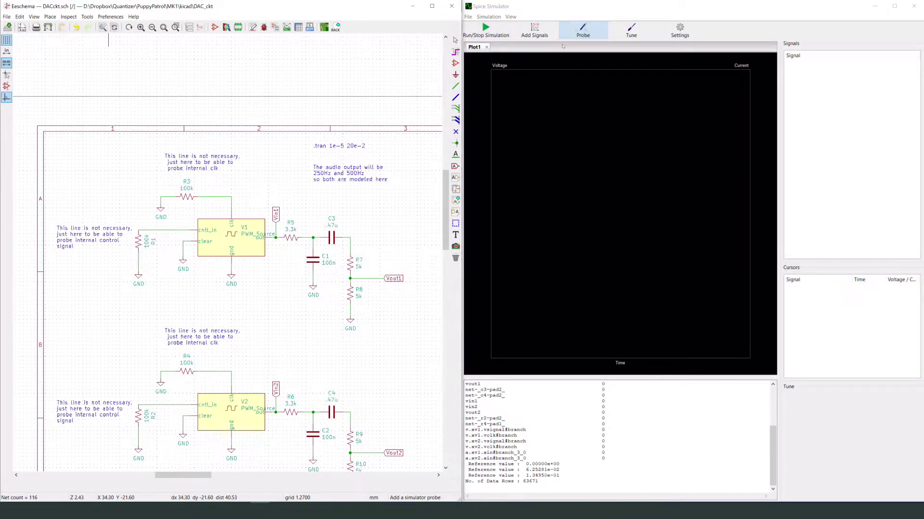
{"action": "left_click", "coordinate": [277, 239]}
{"action": "left_click", "coordinate": [293, 257]}
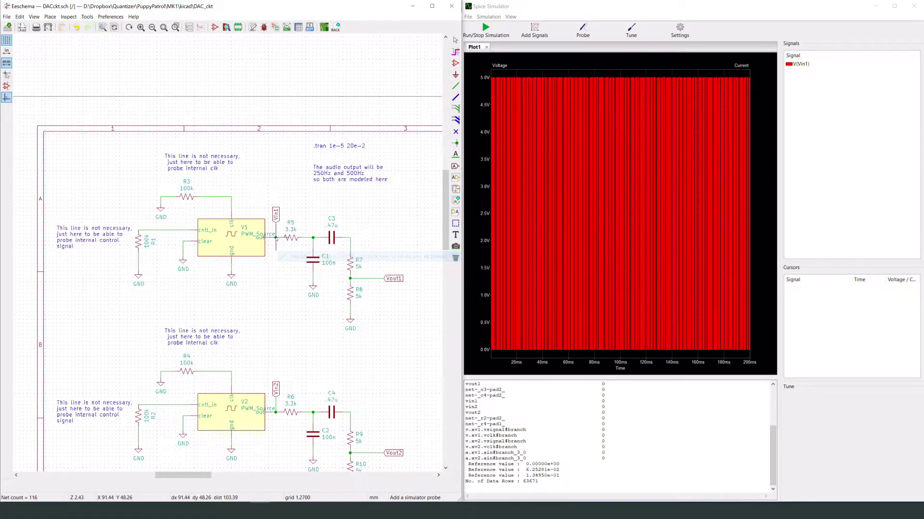
{"action": "left_click", "coordinate": [560, 279]}
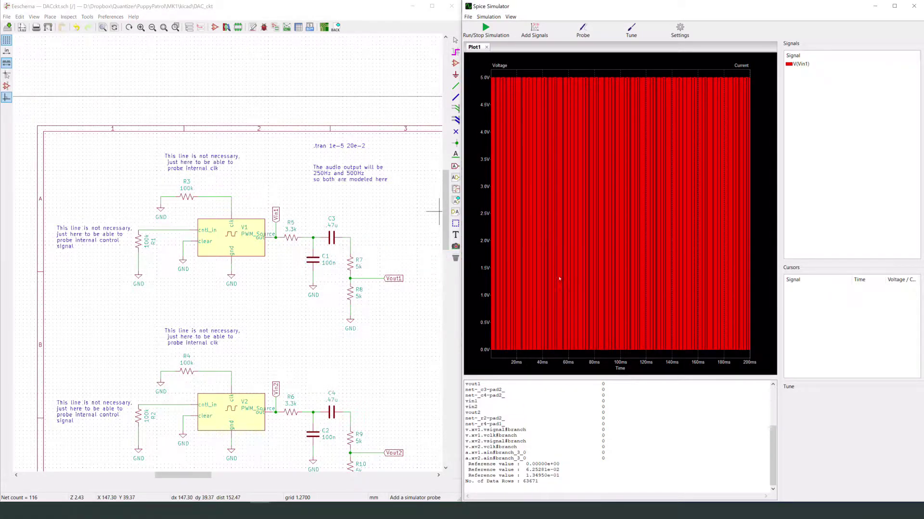
{"action": "left_click_drag", "start_coordinate": [512, 76], "coordinate": [579, 361]}
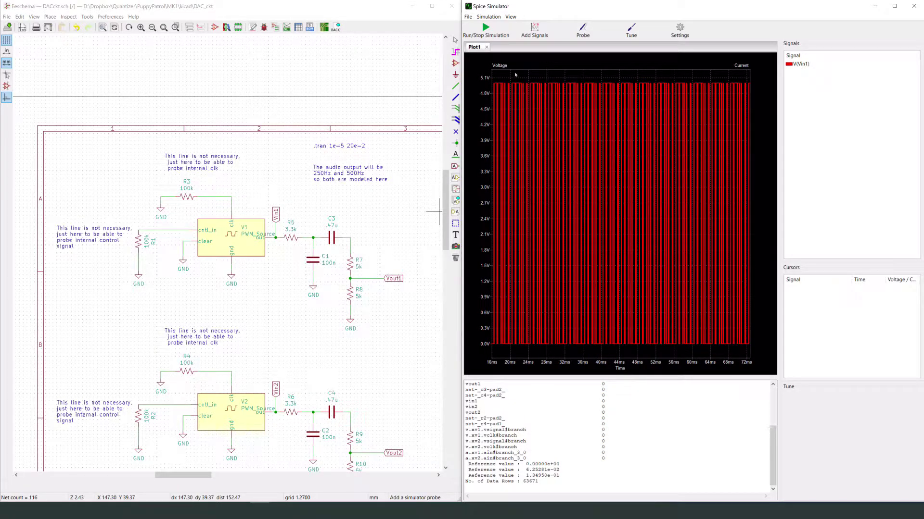
{"action": "left_click_drag", "start_coordinate": [515, 75], "coordinate": [649, 357]}
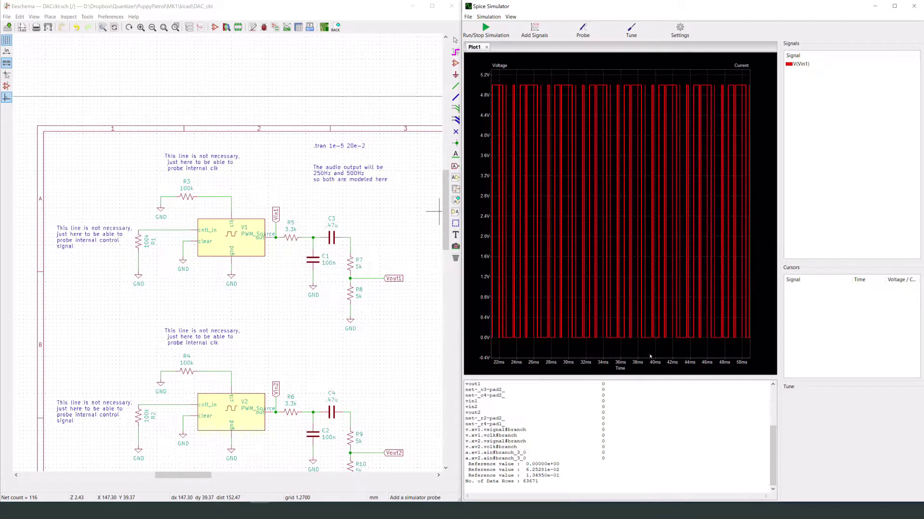
Step: Add V1's control signal at cntl_in and its clock signal at clk to the plot
{"action": "left_click", "coordinate": [582, 30]}
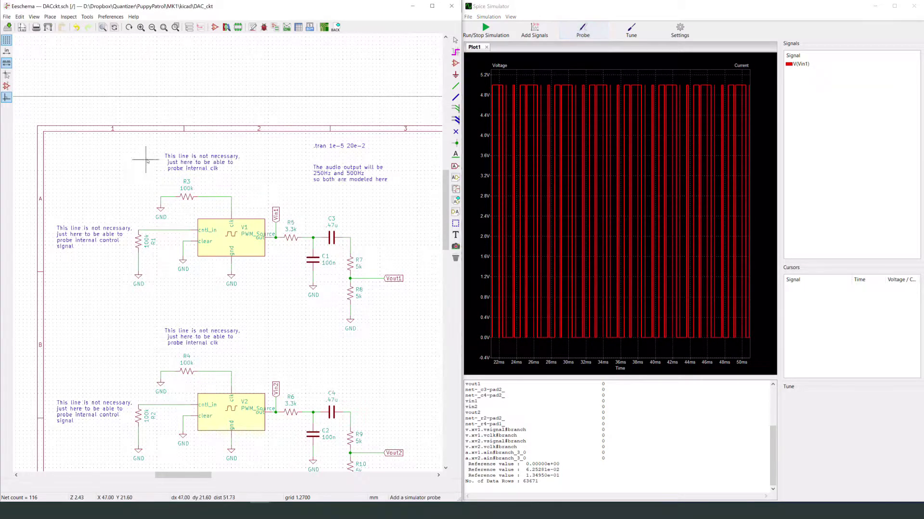
{"action": "left_click", "coordinate": [180, 231]}
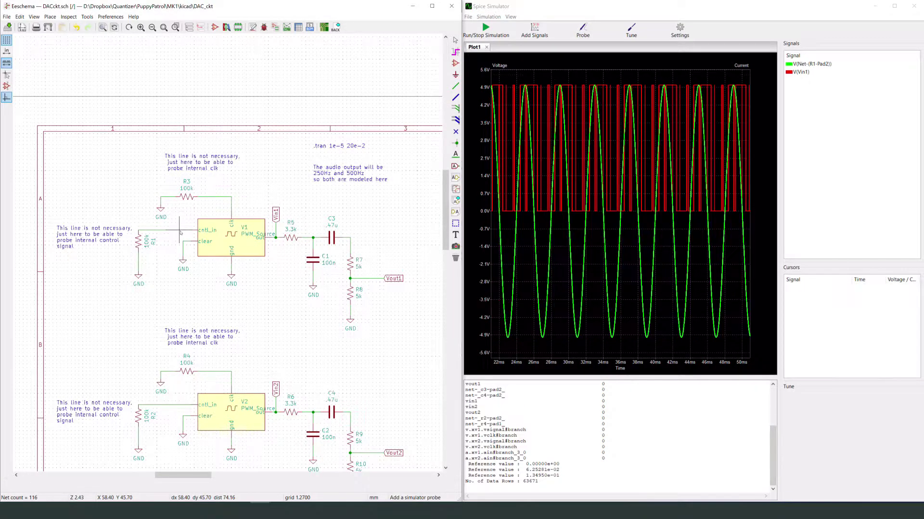
{"action": "left_click", "coordinate": [231, 204]}
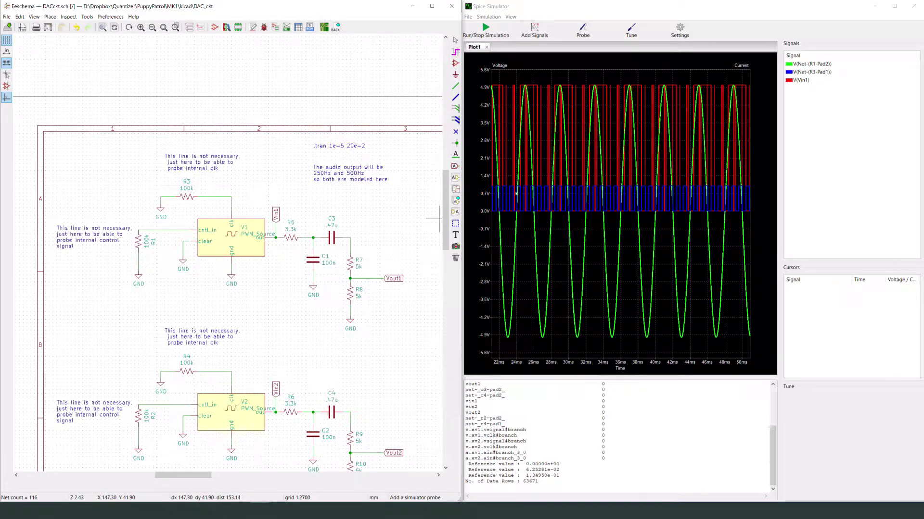
Step: Remove the V(Net-(R3-Pad1)) clock trace, probe V1's clk line again, and enlarge the plot to about 18 to 25 ms
{"action": "double_click", "coordinate": [813, 72]}
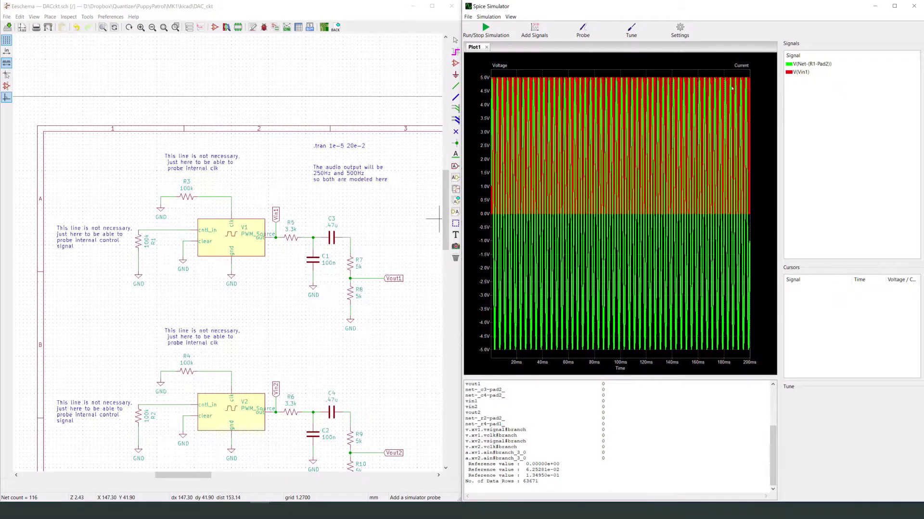
{"action": "left_click", "coordinate": [230, 206]}
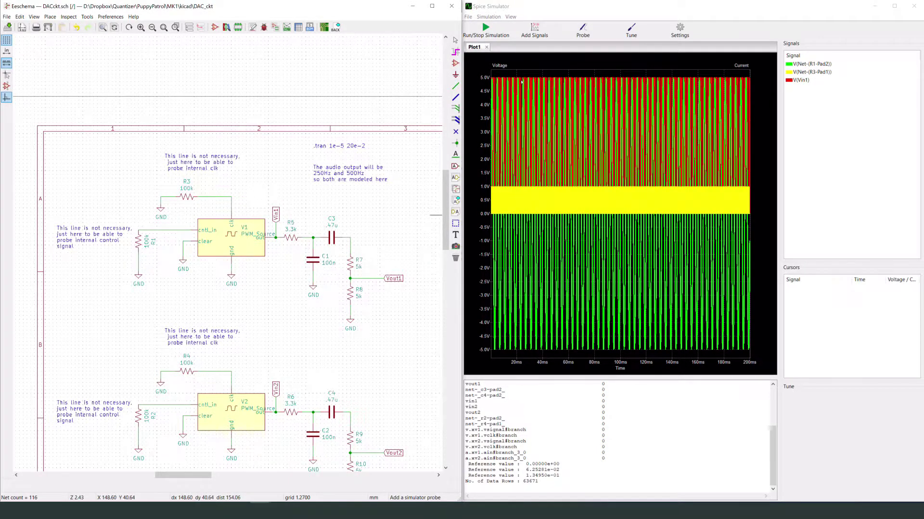
{"action": "left_click_drag", "start_coordinate": [513, 83], "coordinate": [541, 185]}
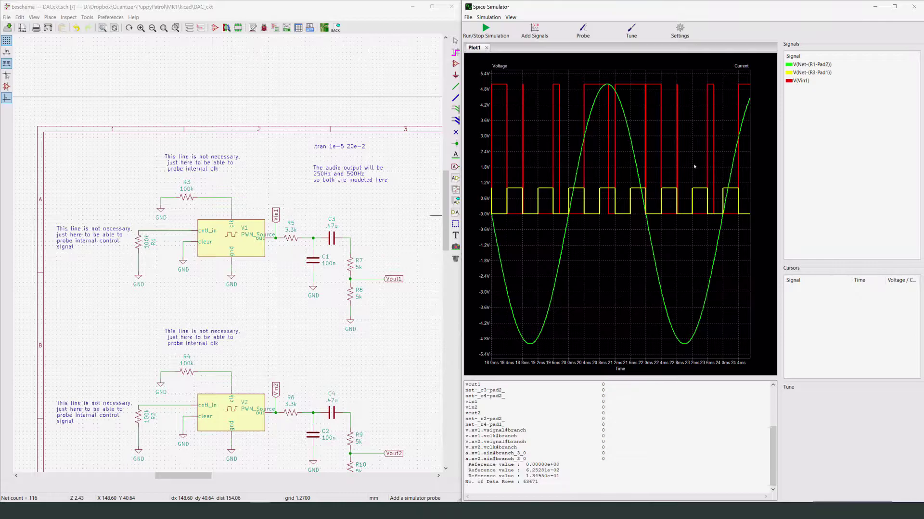
Step: Plot the low-pass filter output between R5 and C1 over the full time range, and remove the V(Net-(R1-Pad2)) control signal trace
{"action": "right_click", "coordinate": [640, 181]}
{"action": "left_click", "coordinate": [647, 198]}
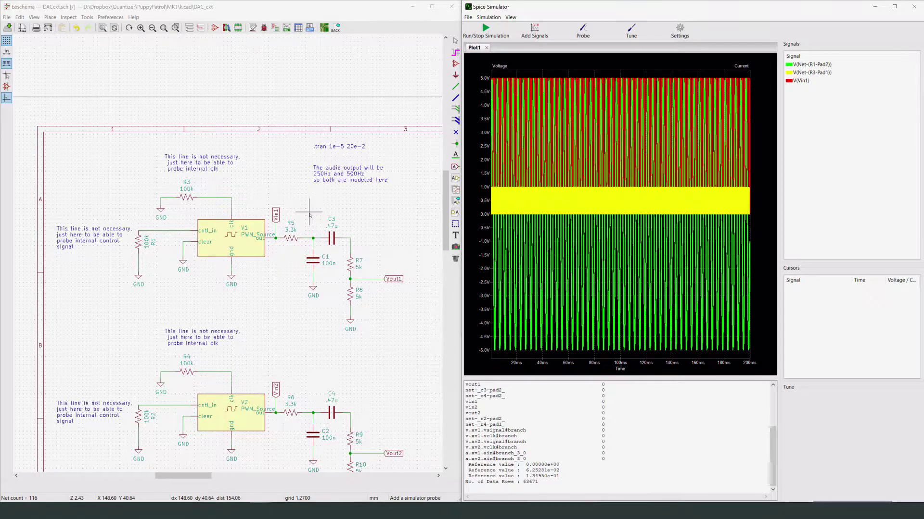
{"action": "left_click", "coordinate": [583, 32]}
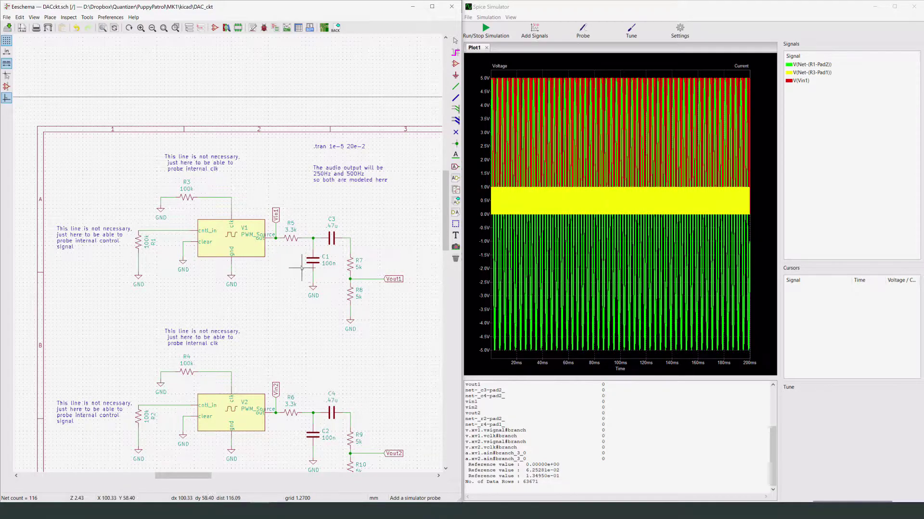
{"action": "left_click", "coordinate": [309, 240]}
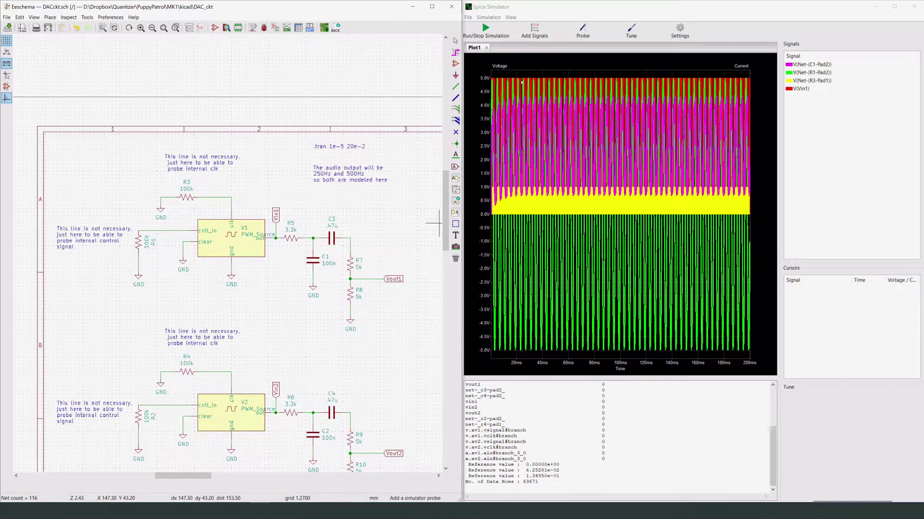
{"action": "double_click", "coordinate": [806, 73]}
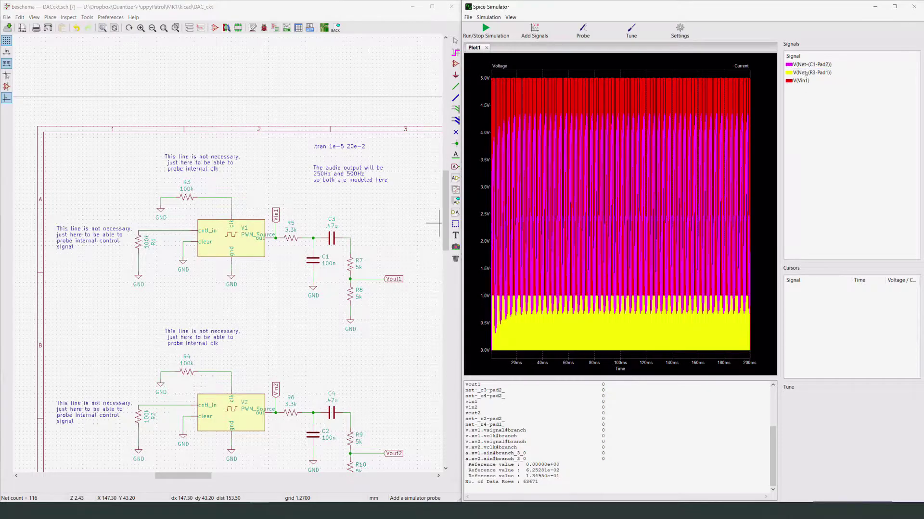
Step: Remove the V(Net-(R3-Pad1)) and V(Vin1) traces, and enlarge the low-pass filter output to about 55 to 71 ms
{"action": "double_click", "coordinate": [804, 72]}
{"action": "double_click", "coordinate": [805, 72]}
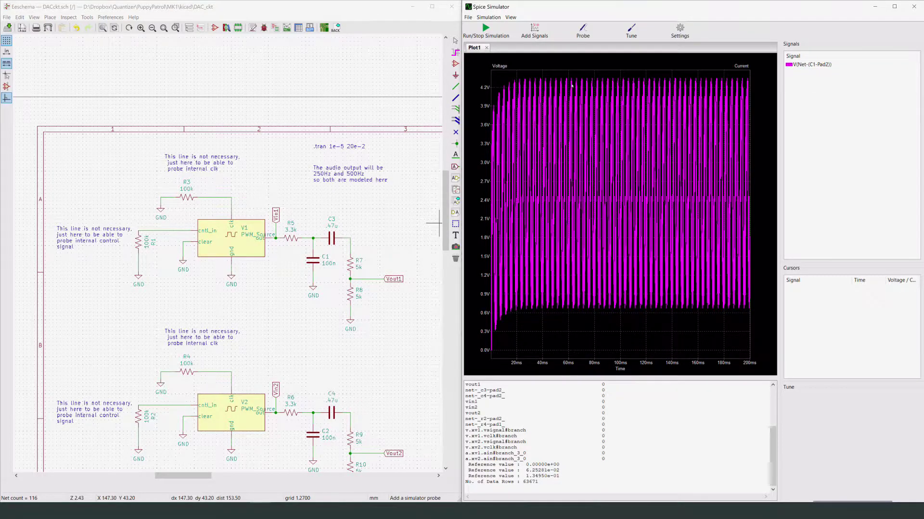
{"action": "left_click_drag", "start_coordinate": [557, 78], "coordinate": [633, 322]}
{"action": "left_click_drag", "start_coordinate": [500, 73], "coordinate": [653, 357]}
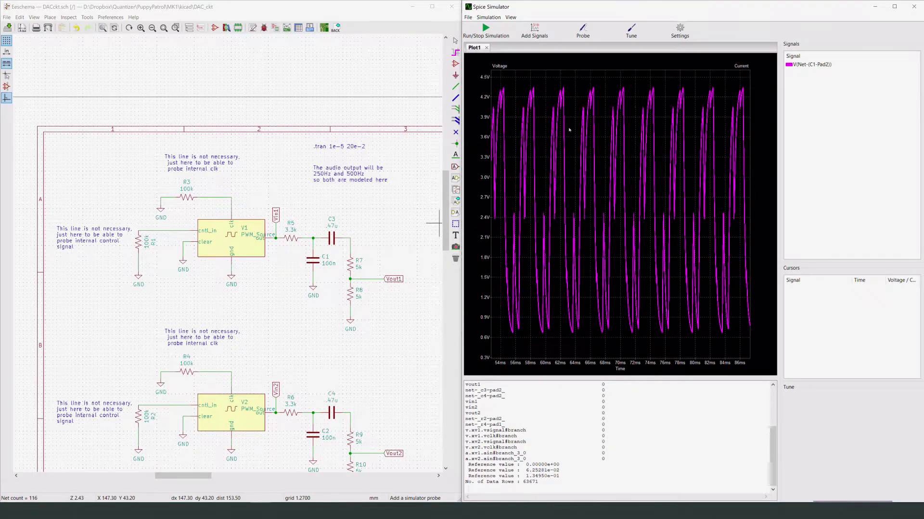
{"action": "left_click_drag", "start_coordinate": [511, 76], "coordinate": [626, 364]}
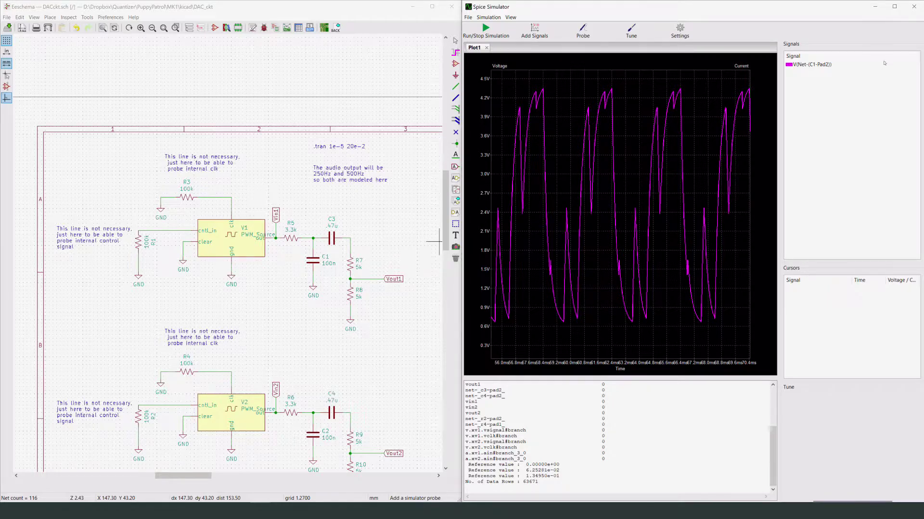
Step: Overlay V1's PWM output at Vin1 on the filter output for comparison, and remove the V(Vin1) trace again
{"action": "left_click", "coordinate": [583, 30]}
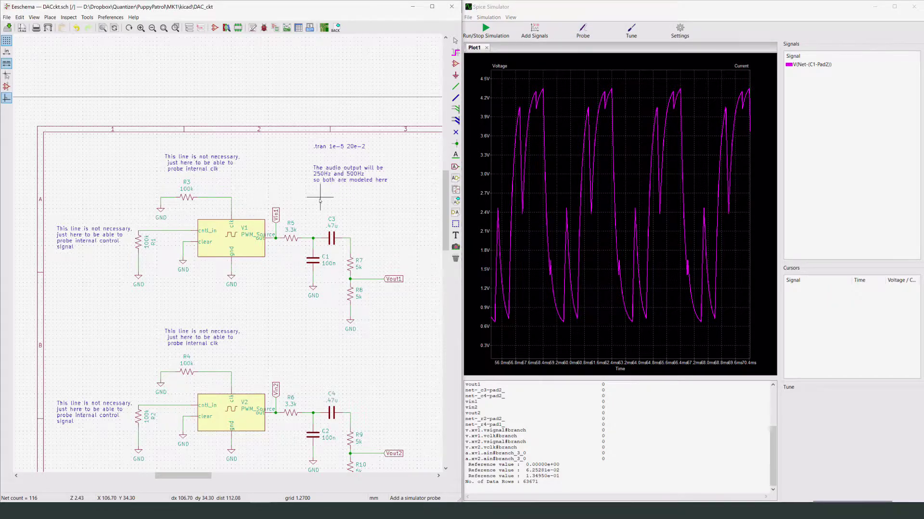
{"action": "left_click", "coordinate": [277, 238]}
{"action": "left_click", "coordinate": [308, 258]}
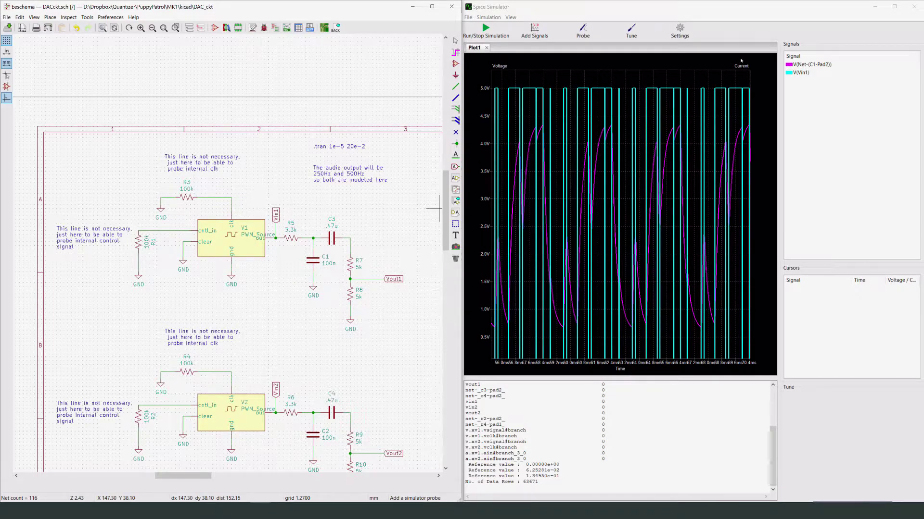
{"action": "left_click", "coordinate": [802, 73]}
{"action": "double_click", "coordinate": [803, 73]}
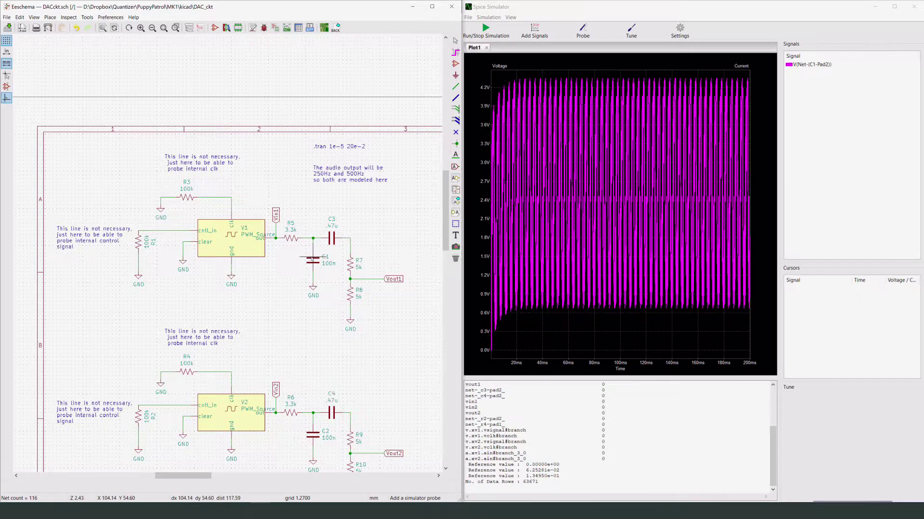
Step: Set resistor R5 to 1k, rerun the simulation, and enlarge the filter output to about 33 to 55 ms
{"action": "double_click", "coordinate": [291, 239]}
{"action": "left_click", "coordinate": [120, 207]}
{"action": "left_click", "coordinate": [123, 209]}
{"action": "left_click", "coordinate": [127, 209]}
{"action": "left_click_drag", "start_coordinate": [127, 209], "coordinate": [120, 208]}
{"action": "type", "text": "1k"}
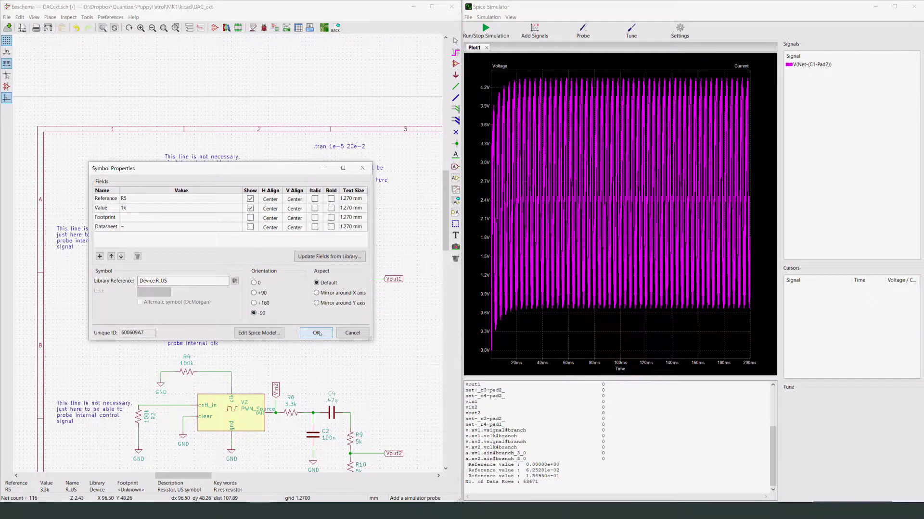
{"action": "left_click", "coordinate": [316, 332]}
{"action": "left_click", "coordinate": [485, 29]}
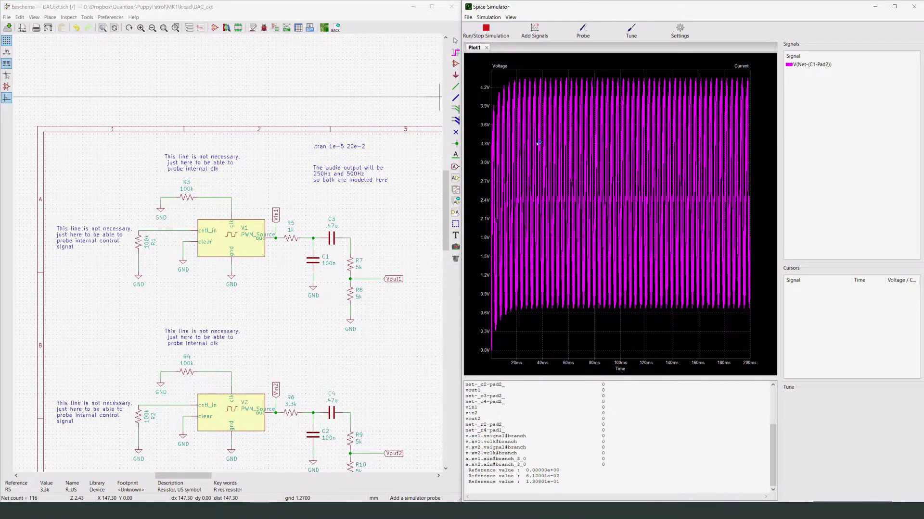
{"action": "mouse_move", "coordinate": [532, 68]}
{"action": "left_mouse_down"}
{"action": "mouse_move", "coordinate": [572, 173]}
{"action": "mouse_move", "coordinate": [563, 352]}
{"action": "left_mouse_up"}
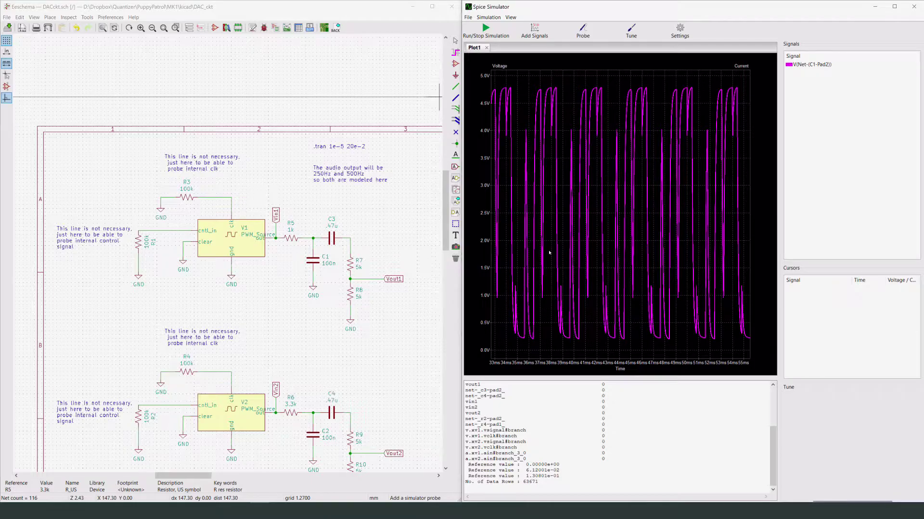
Step: Set resistor R5 to 10k and rerun the simulation
{"action": "double_click", "coordinate": [288, 238]}
{"action": "left_click", "coordinate": [123, 207]}
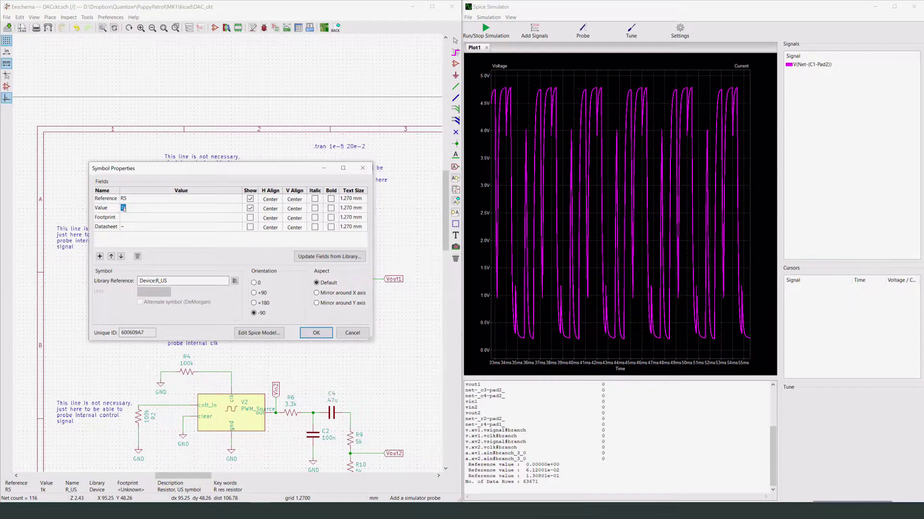
{"action": "left_click_drag", "start_coordinate": [123, 207], "coordinate": [120, 208]}
{"action": "type", "text": "10"}
{"action": "left_click", "coordinate": [315, 329]}
{"action": "left_click", "coordinate": [487, 29]}
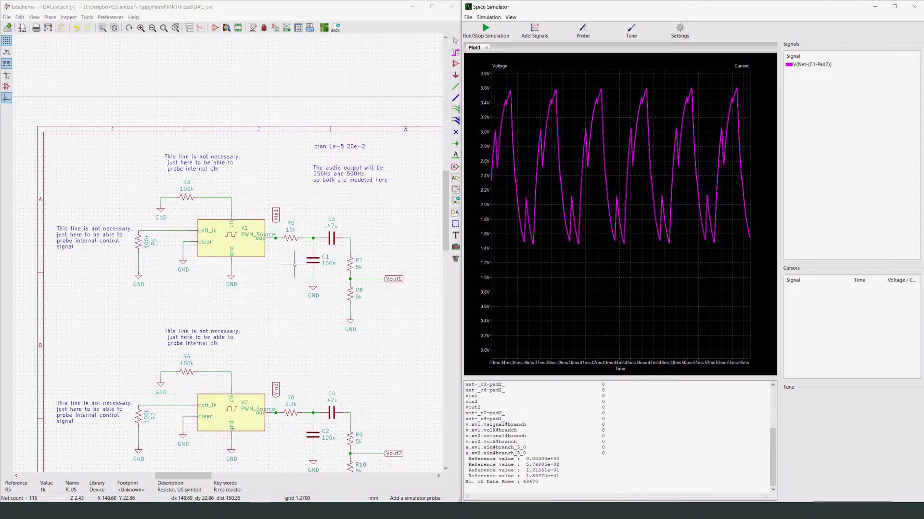
Step: Switch to the RC Low Pass Filter calculator in the browser, calculate the cutoff for 3.3 kΩ and 100 nF, and return to the schematic
{"action": "left_click", "coordinate": [72, 510]}
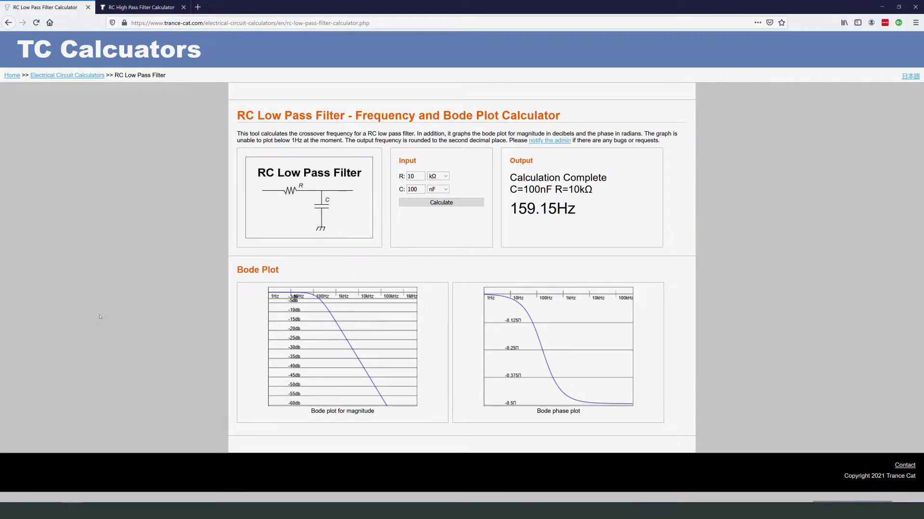
{"action": "left_click_drag", "start_coordinate": [408, 3], "coordinate": [491, 0]}
{"action": "left_click", "coordinate": [461, 203]}
{"action": "left_click_drag", "start_coordinate": [420, 176], "coordinate": [402, 178]}
{"action": "type", "text": "3.3"}
{"action": "left_click", "coordinate": [428, 206]}
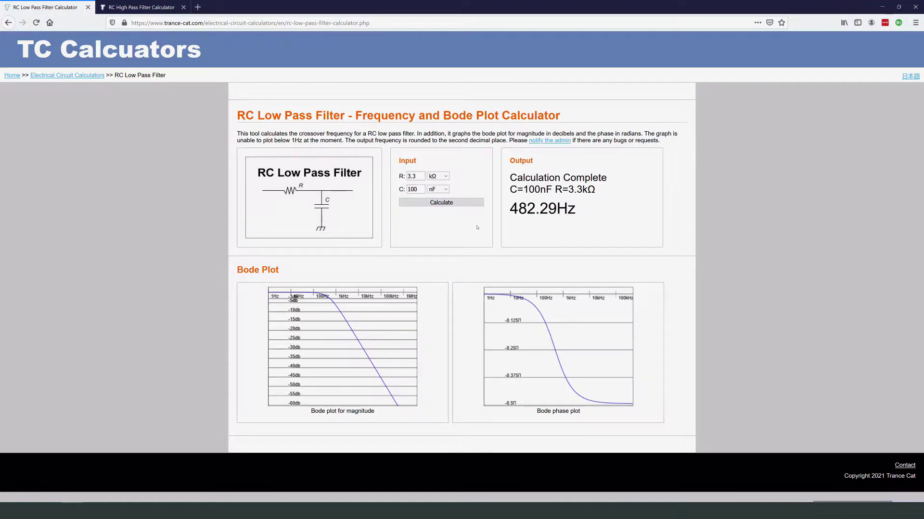
{"action": "left_click", "coordinate": [881, 7]}
{"action": "left_click", "coordinate": [275, 308]}
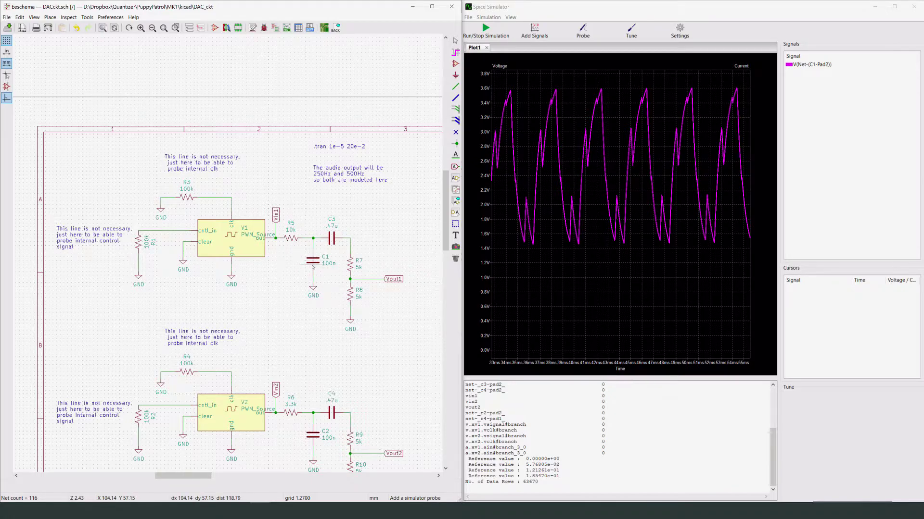
Step: Examine the Spice model parameters in the symbol properties of PWM source V1
{"action": "left_click", "coordinate": [238, 241]}
{"action": "double_click", "coordinate": [239, 242]}
{"action": "scroll", "coordinate": [219, 243], "scroll_direction": "down", "scroll_amount": 2}
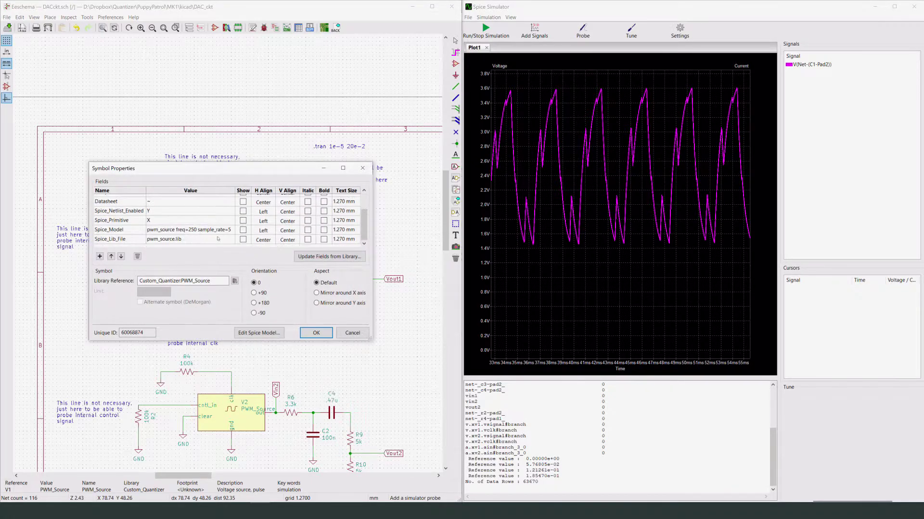
{"action": "left_click", "coordinate": [308, 332]}
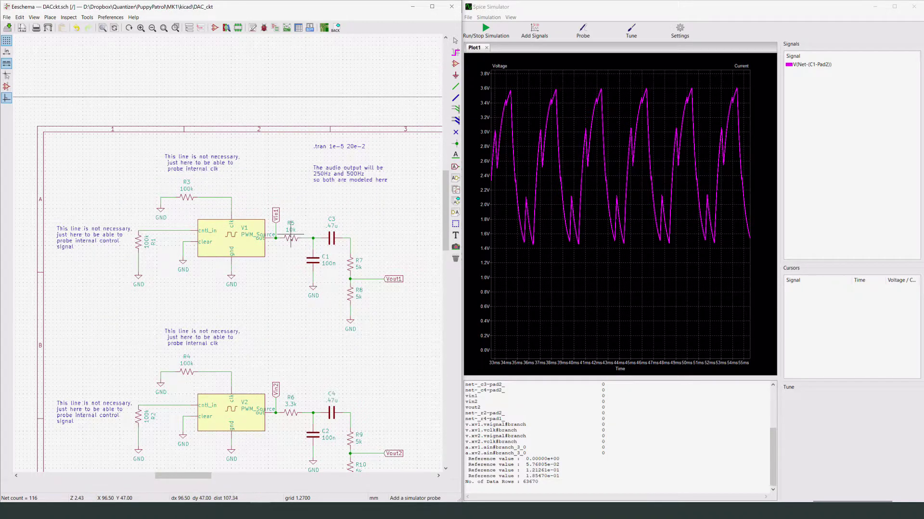
Step: Set resistor R5 to 3.3k and rerun the simulation
{"action": "double_click", "coordinate": [291, 236]}
{"action": "left_click", "coordinate": [134, 209]}
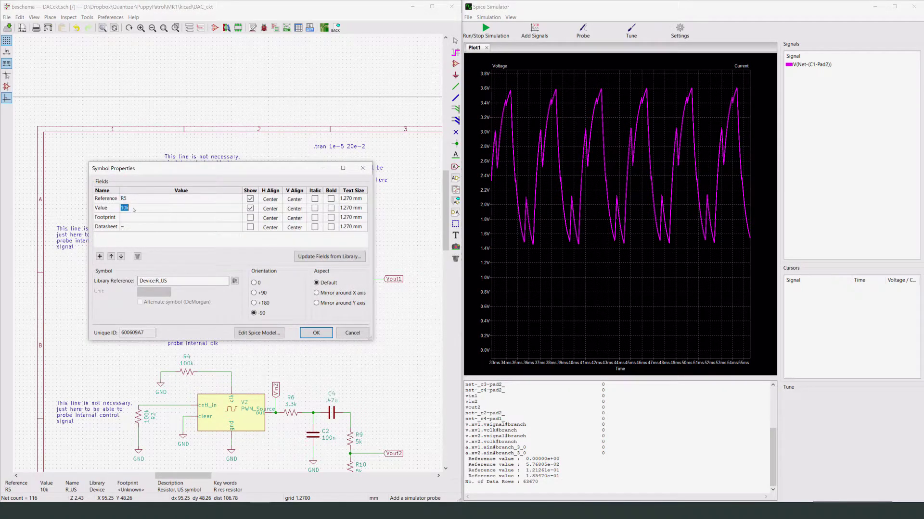
{"action": "type", "text": "3.3k"}
{"action": "key", "text": "Return"}
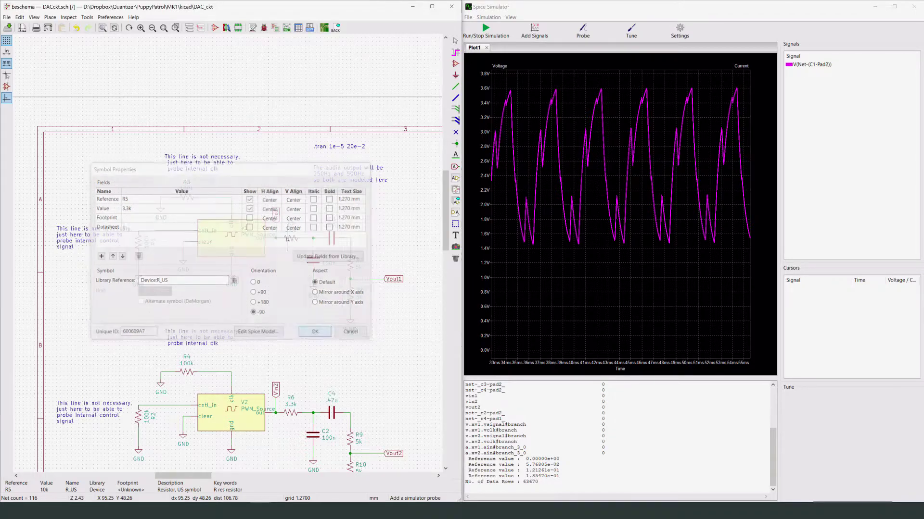
{"action": "left_click", "coordinate": [486, 30]}
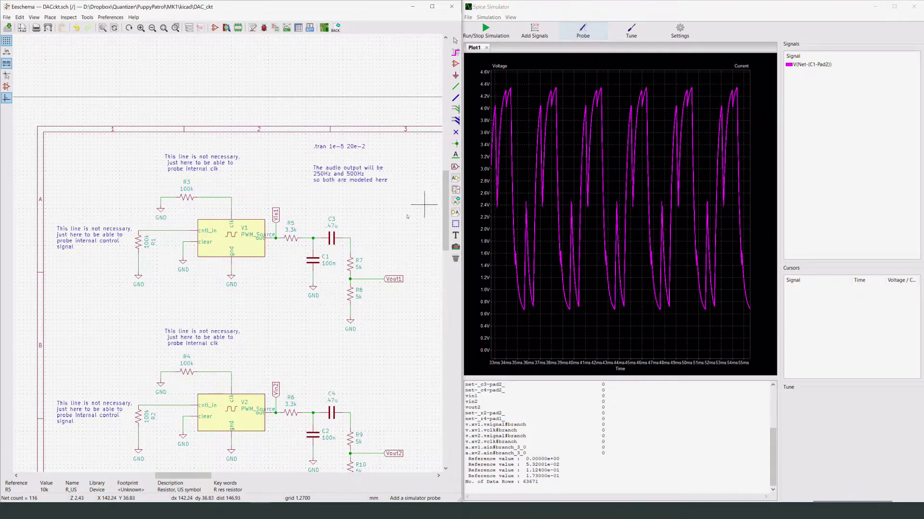
Step: Add the signal between C3 and R7 and the divider output at Vout1 to the plot
{"action": "left_click", "coordinate": [350, 243]}
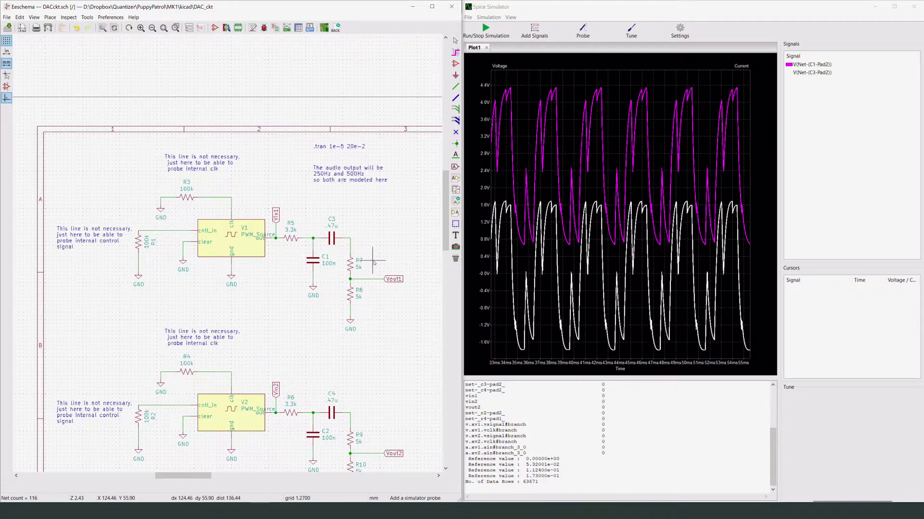
{"action": "left_click", "coordinate": [351, 280]}
{"action": "left_click", "coordinate": [360, 299]}
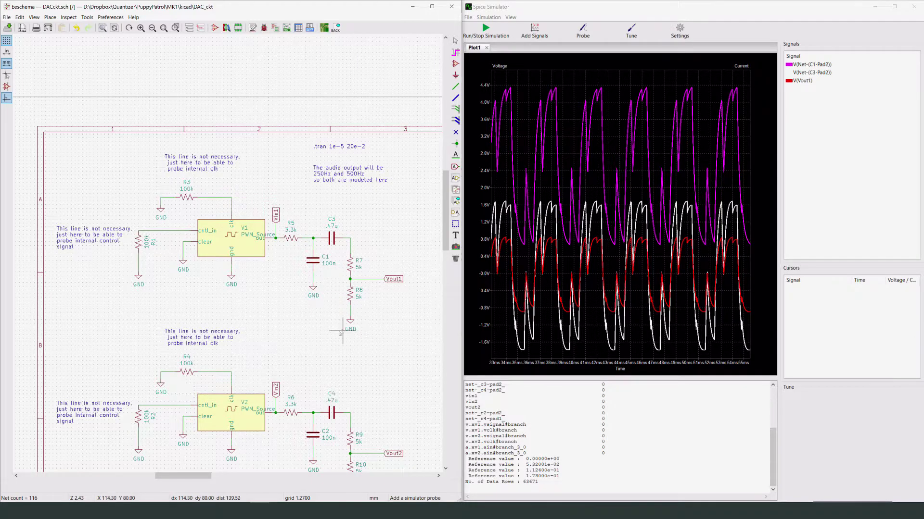
Step: Review the cutoff frequency for 10 kΩ and 4.7 µF in the browser's RC High Pass Filter calculator, and return to the schematic
{"action": "mouse_move", "coordinate": [72, 510]}
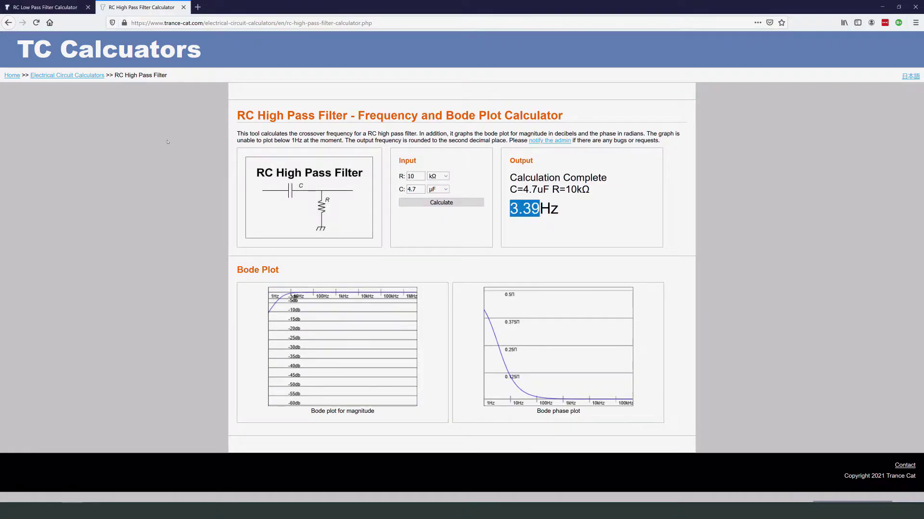
{"action": "left_click", "coordinate": [520, 205]}
{"action": "left_click_drag", "start_coordinate": [511, 208], "coordinate": [540, 209]}
{"action": "left_click", "coordinate": [539, 225]}
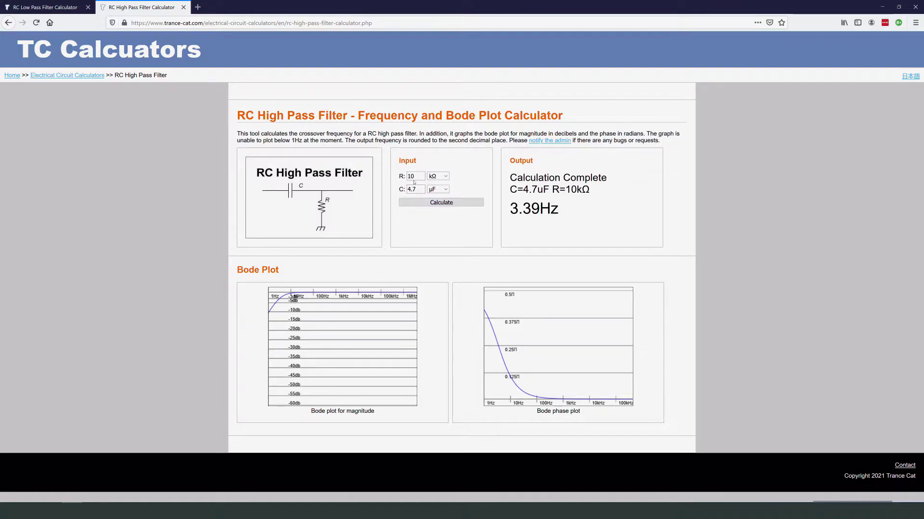
{"action": "left_click_drag", "start_coordinate": [415, 177], "coordinate": [403, 176]}
{"action": "left_click_drag", "start_coordinate": [417, 190], "coordinate": [405, 190]}
{"action": "left_click_drag", "start_coordinate": [513, 210], "coordinate": [539, 209]}
{"action": "left_click", "coordinate": [540, 210]}
{"action": "left_click", "coordinate": [878, 6]}
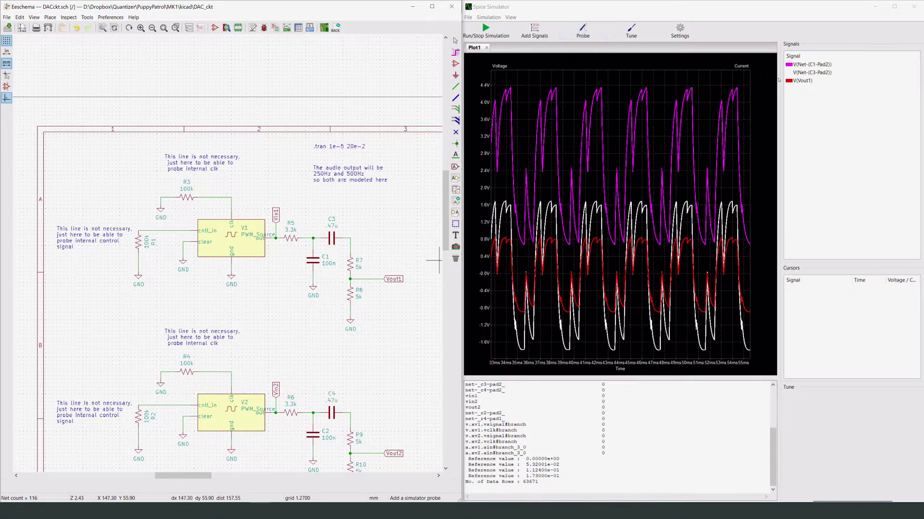
Step: Remove the V(Vout1), V(Net-(C3-Pad2)) and V(Net-(C1-Pad2)) traces from the plot
{"action": "double_click", "coordinate": [810, 81]}
{"action": "double_click", "coordinate": [812, 72]}
{"action": "double_click", "coordinate": [811, 64]}
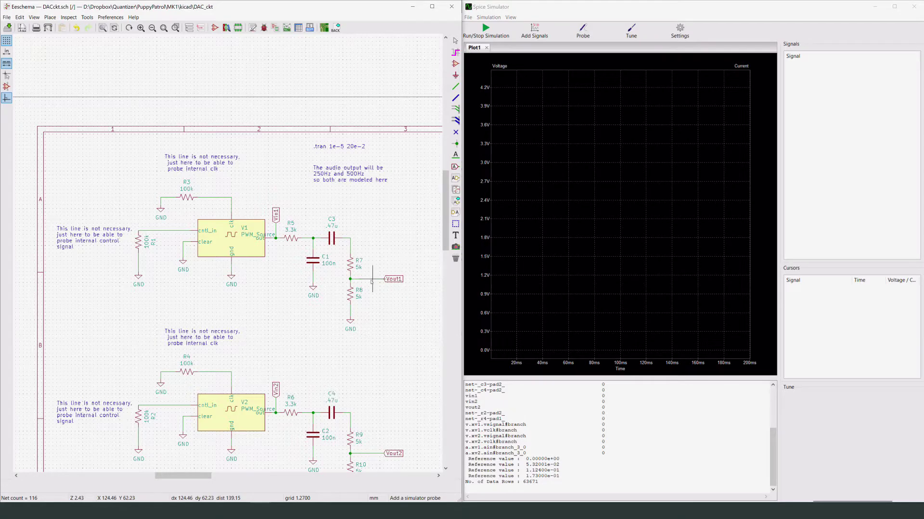
Step: Probe the high-pass outputs after C3 and C4, and enlarge the plot to about 38 to 73 ms
{"action": "left_click", "coordinate": [349, 239]}
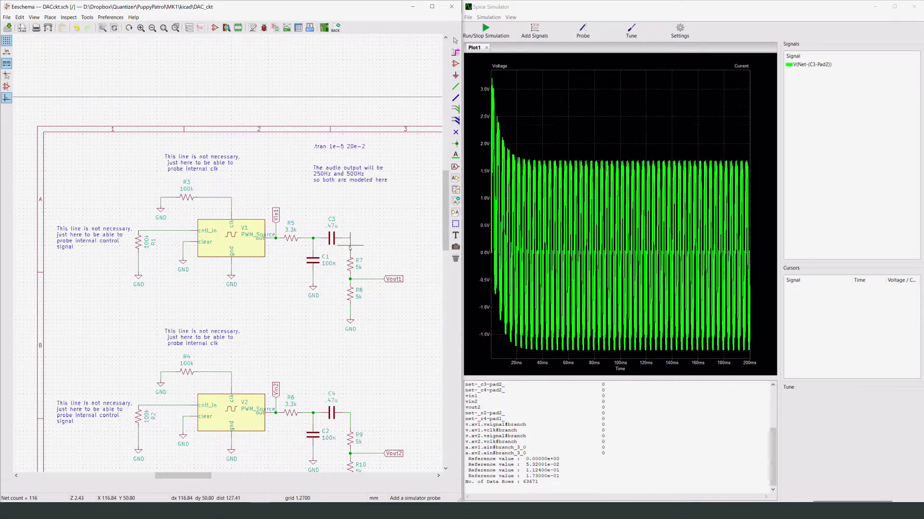
{"action": "left_click", "coordinate": [349, 422]}
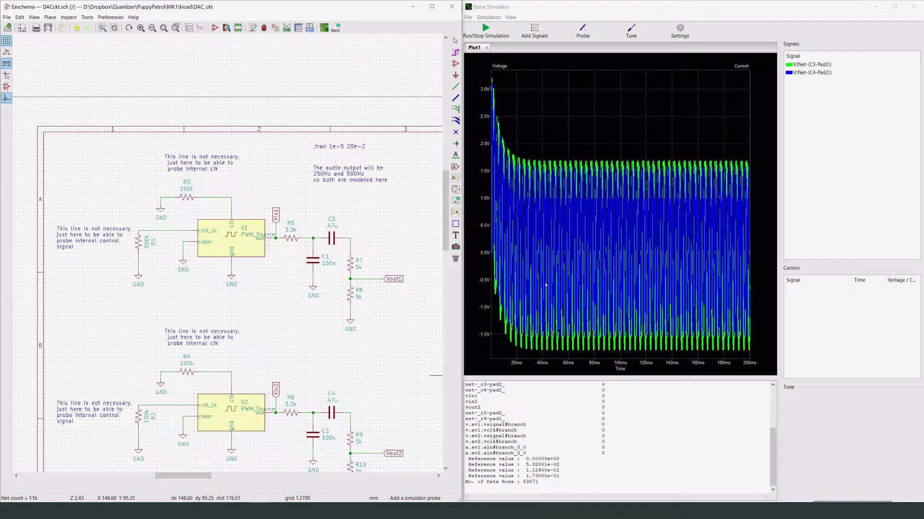
{"action": "left_click_drag", "start_coordinate": [540, 151], "coordinate": [585, 359]}
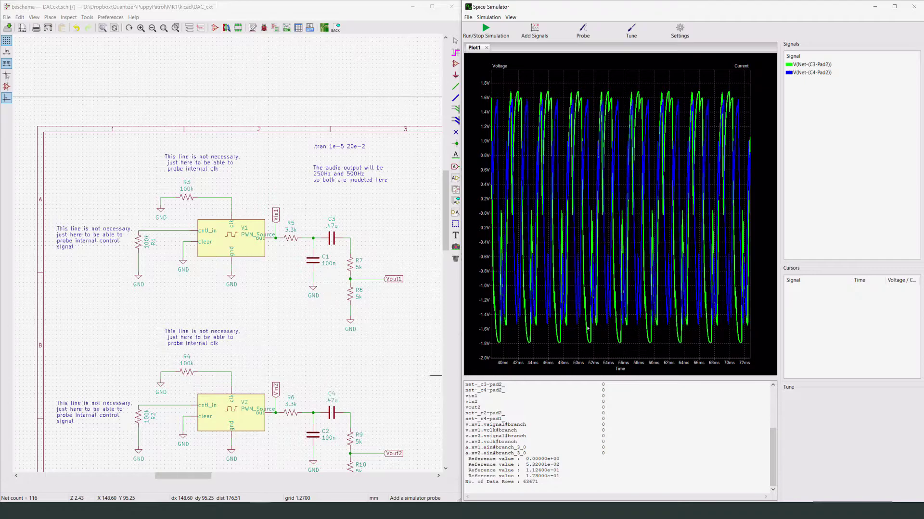
Step: Remove the V(Net-(C4-Pad2)) trace, probe the output after C4 again, and enlarge the plot to about 43 to 61 ms
{"action": "double_click", "coordinate": [813, 75]}
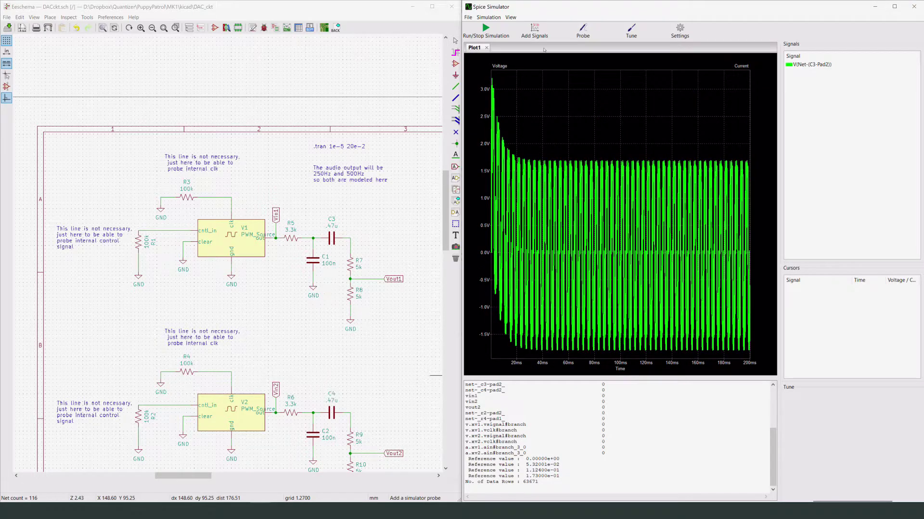
{"action": "left_click", "coordinate": [583, 31]}
{"action": "left_click", "coordinate": [351, 420]}
{"action": "mouse_move", "coordinate": [541, 146]}
{"action": "left_mouse_down"}
{"action": "mouse_move", "coordinate": [570, 166]}
{"action": "mouse_move", "coordinate": [592, 362]}
{"action": "left_mouse_up"}
{"action": "left_click_drag", "start_coordinate": [517, 101], "coordinate": [636, 350]}
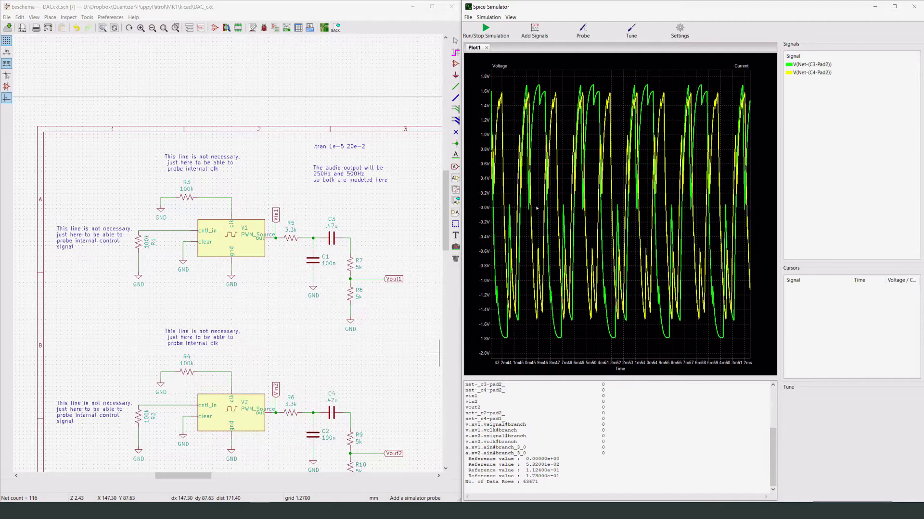
Step: Remove the V(Net-(C3-Pad2)) trace and enlarge the remaining C4 output to about 58 to 83 ms
{"action": "double_click", "coordinate": [808, 65]}
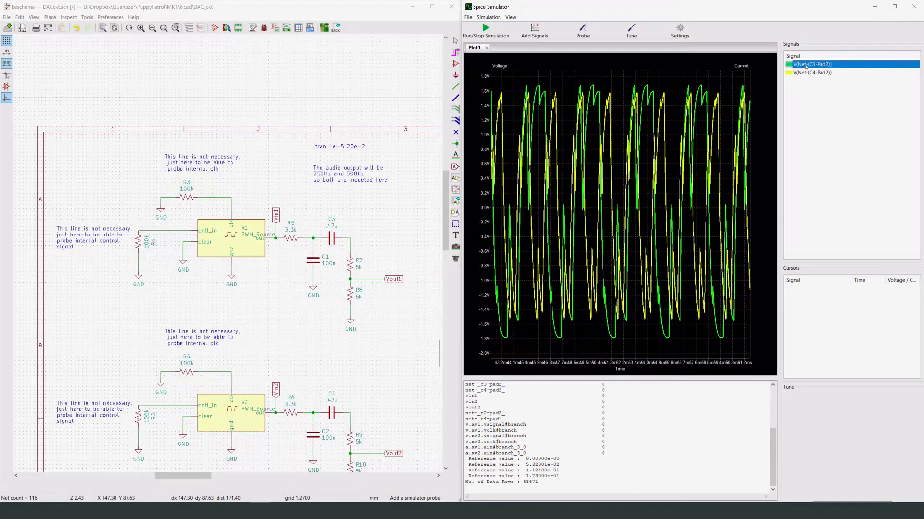
{"action": "left_click_drag", "start_coordinate": [566, 156], "coordinate": [599, 359]}
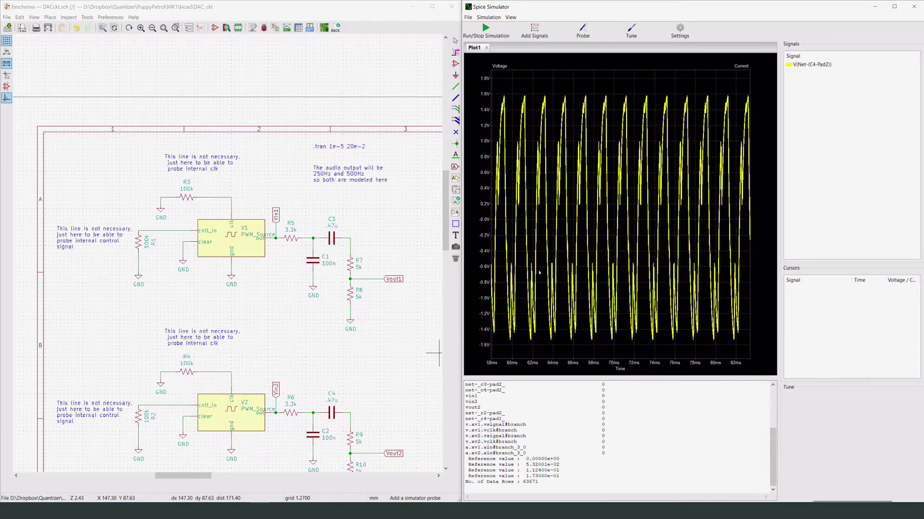
Step: Set resistor R5's value to 10k in the schematic
{"action": "left_click", "coordinate": [284, 377]}
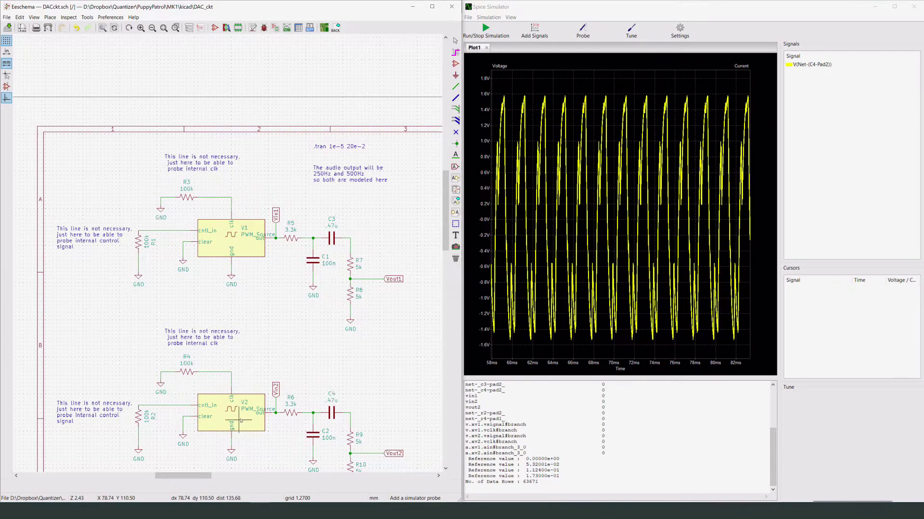
{"action": "double_click", "coordinate": [291, 237]}
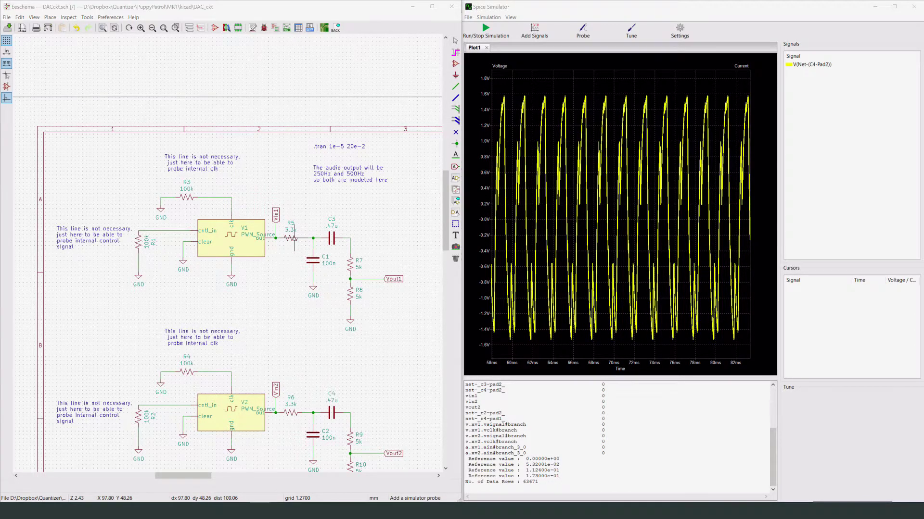
{"action": "left_click", "coordinate": [125, 210]}
{"action": "left_click_drag", "start_coordinate": [127, 209], "coordinate": [120, 215]}
{"action": "type", "text": "10k"}
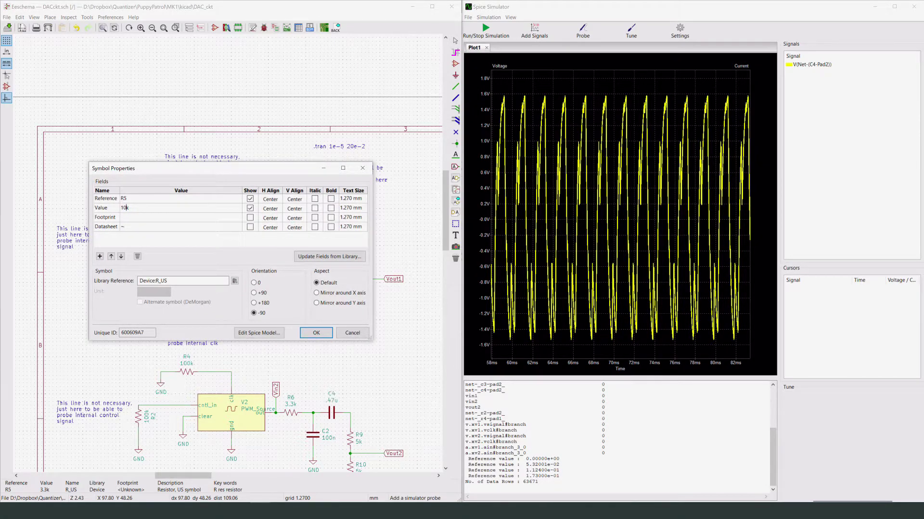
{"action": "left_click", "coordinate": [316, 333]}
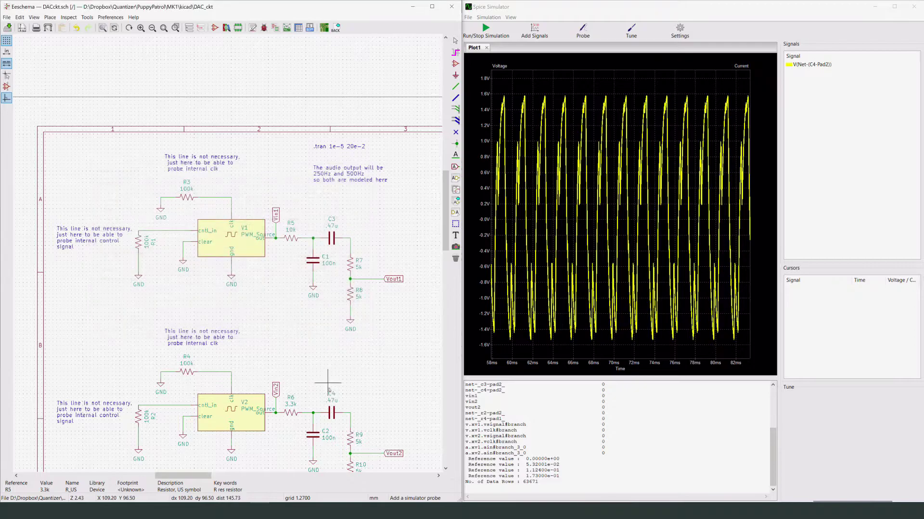
Step: Set resistor R6's value to 10k to match R5
{"action": "double_click", "coordinate": [292, 413]}
{"action": "left_click", "coordinate": [126, 208]}
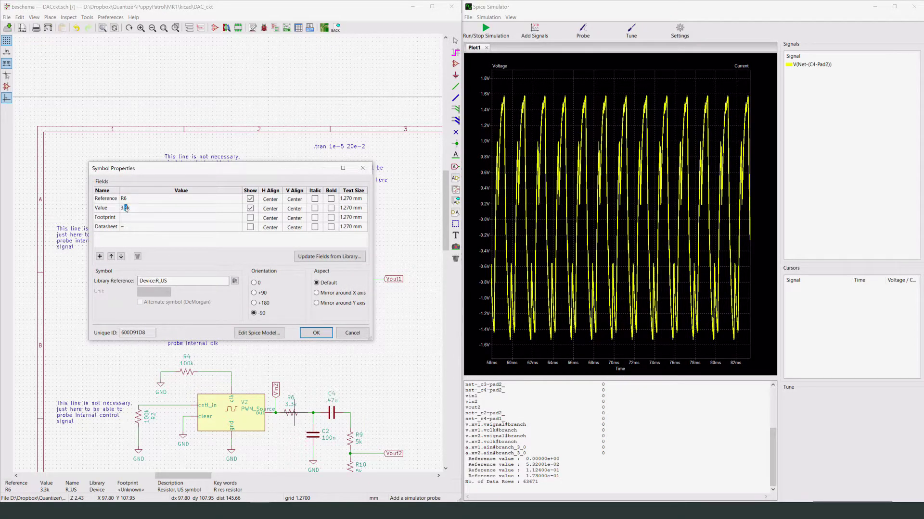
{"action": "left_click_drag", "start_coordinate": [127, 208], "coordinate": [120, 208]}
{"action": "type", "text": "10k"}
{"action": "left_click", "coordinate": [317, 336]}
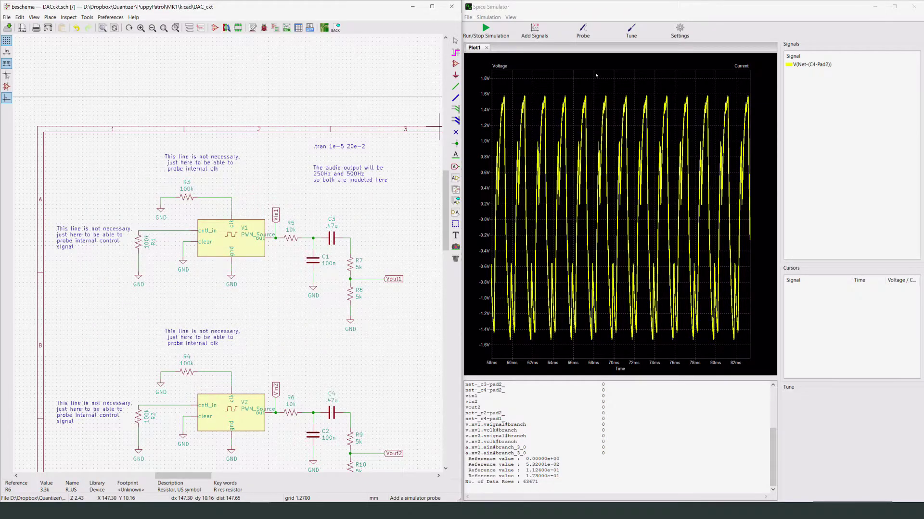
Step: Rerun the simulation, probe the output after C3, and show both traces over the full 200 ms
{"action": "left_click", "coordinate": [486, 31]}
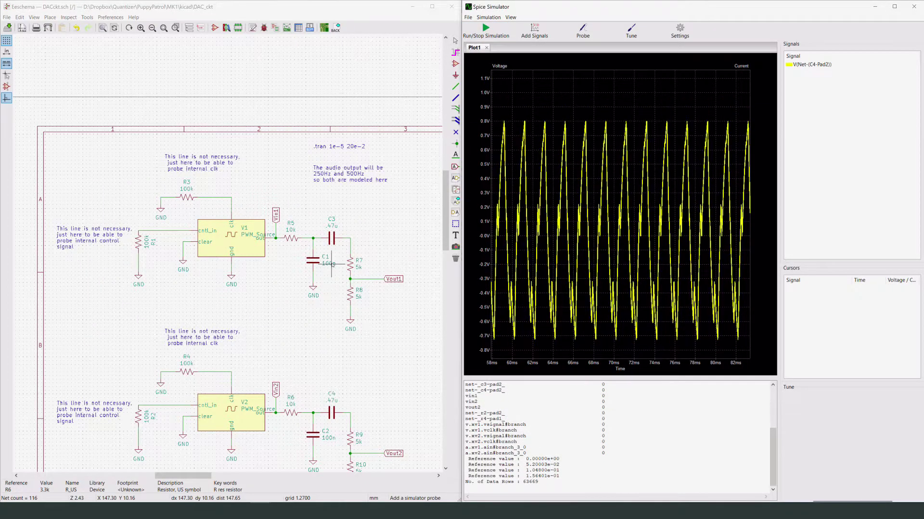
{"action": "left_click", "coordinate": [583, 30]}
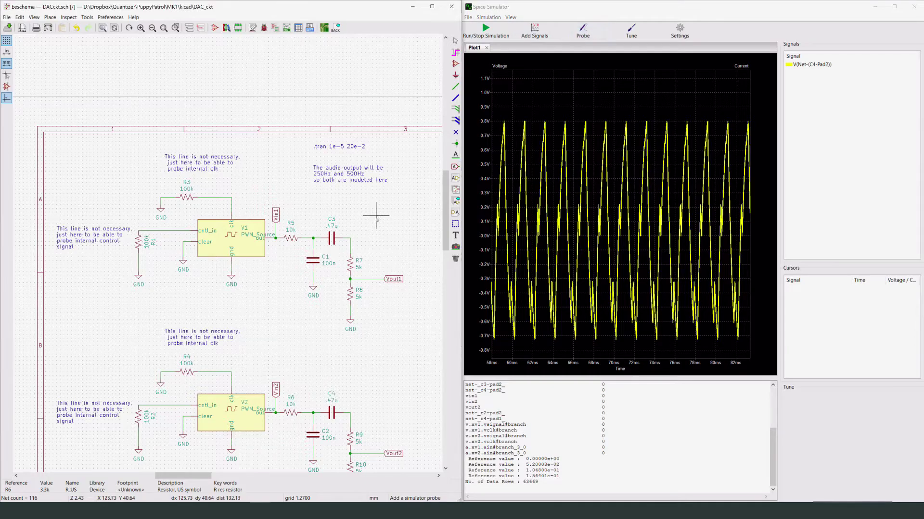
{"action": "left_click", "coordinate": [354, 245]}
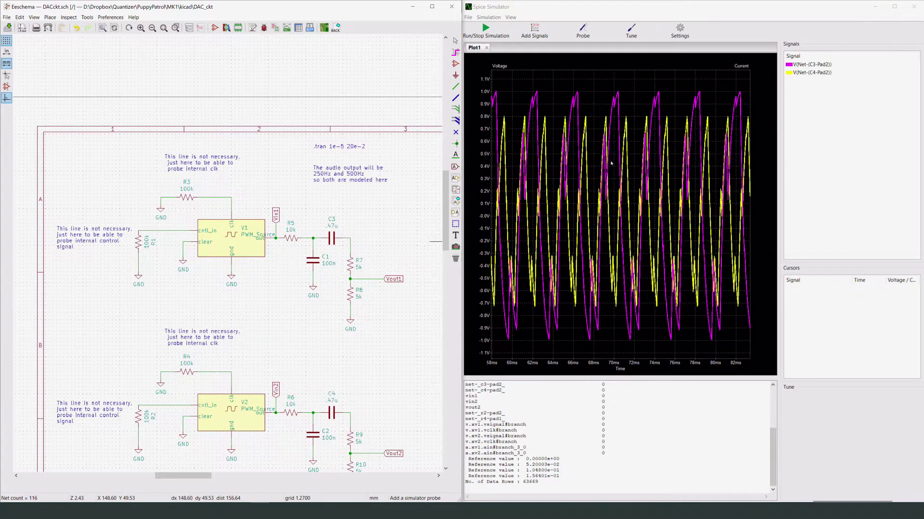
{"action": "scroll", "coordinate": [611, 163], "scroll_direction": "down", "scroll_amount": 10}
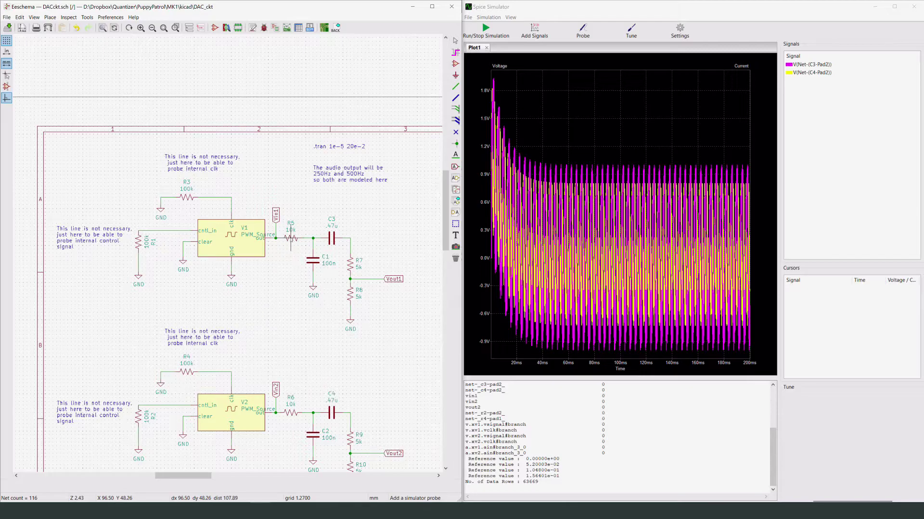
Step: Restore resistor R5's value to 3.3k
{"action": "double_click", "coordinate": [291, 239]}
{"action": "left_click", "coordinate": [125, 209]}
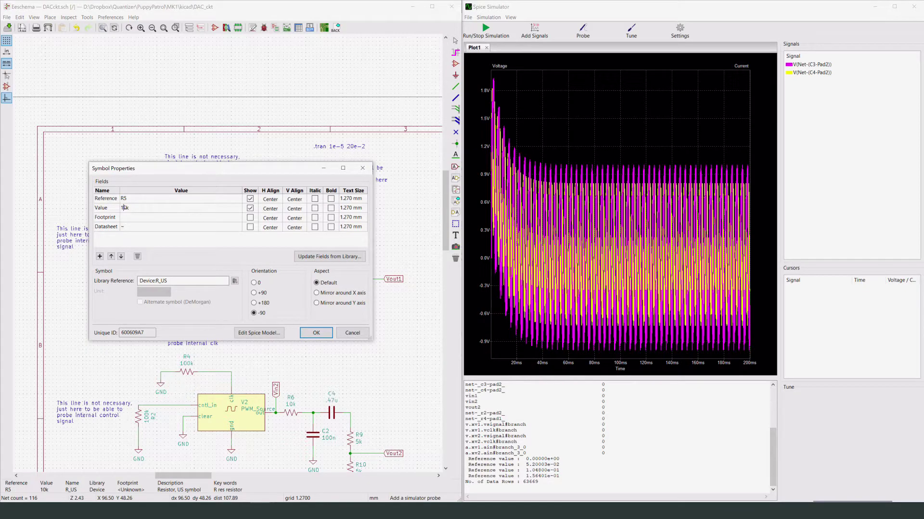
{"action": "left_click_drag", "start_coordinate": [126, 209], "coordinate": [116, 207]}
{"action": "type", "text": "3.3k"}
{"action": "left_click", "coordinate": [316, 333]}
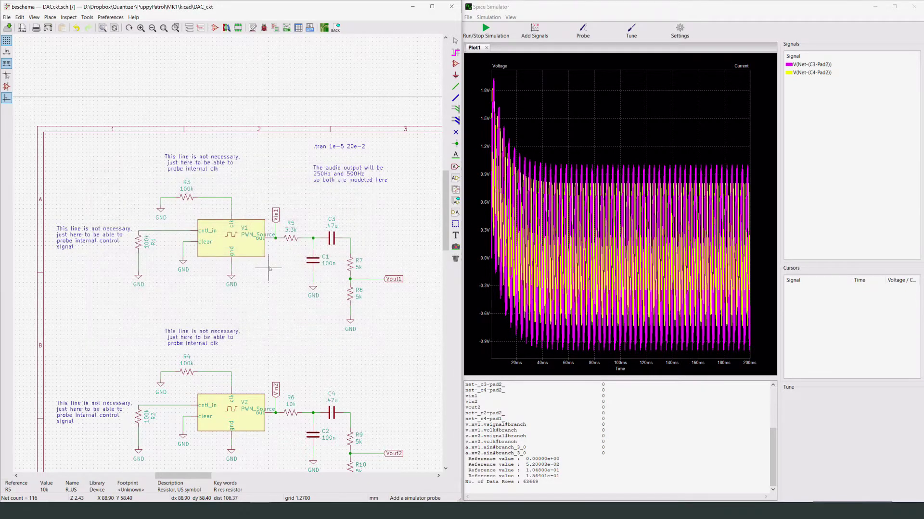
Step: Restore resistor R6's value to 3.3k and rerun the simulation
{"action": "double_click", "coordinate": [291, 412]}
{"action": "left_click", "coordinate": [125, 208]}
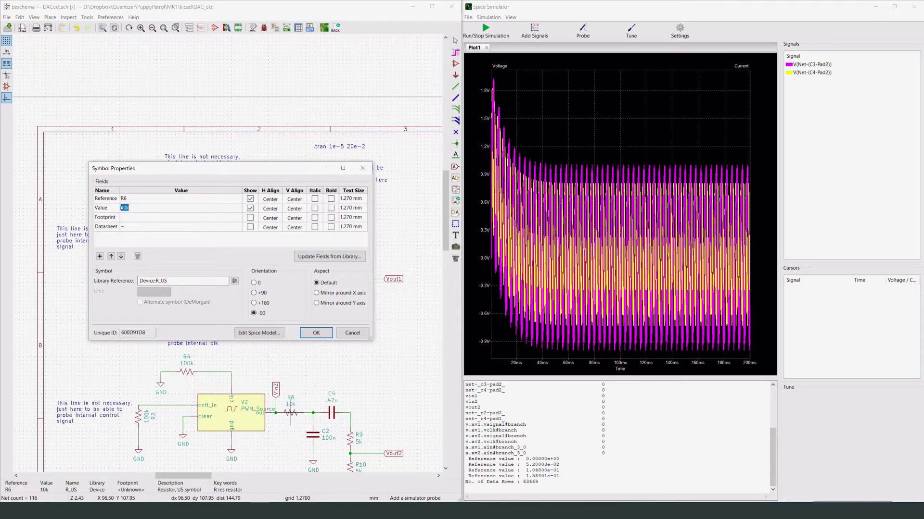
{"action": "left_click_drag", "start_coordinate": [126, 209], "coordinate": [113, 209]}
{"action": "type", "text": "3.3k"}
{"action": "key", "text": "Return"}
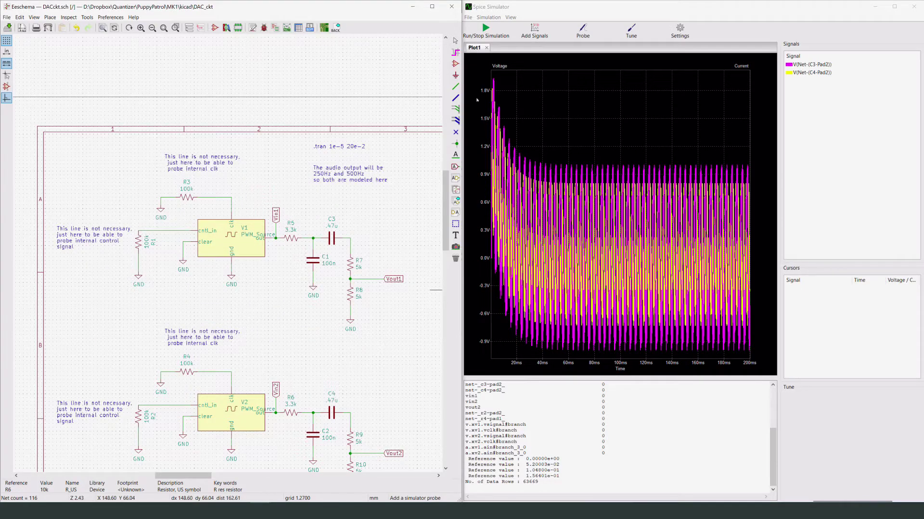
{"action": "left_click", "coordinate": [480, 33]}
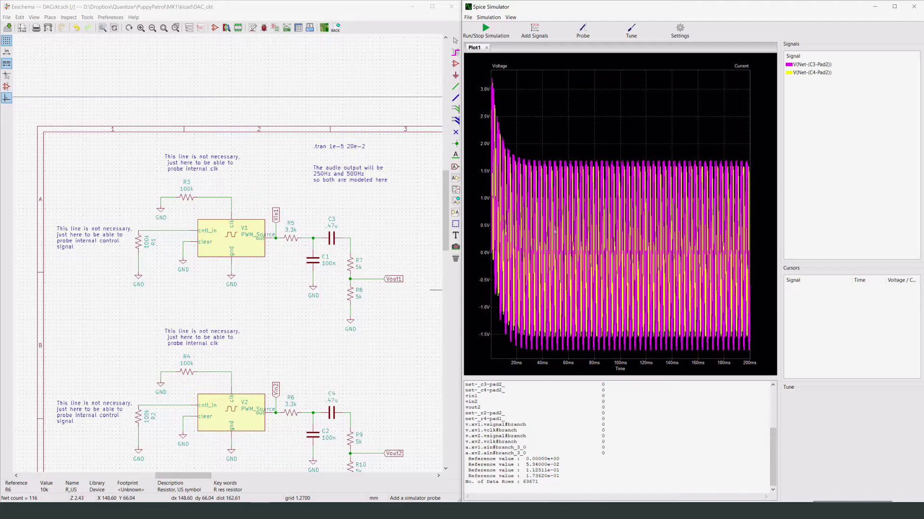
Step: Switch to WaveForms, place its main window beside the Waveform Generator, view the instrument list, and return to Scope 1
{"action": "left_click", "coordinate": [335, 350]}
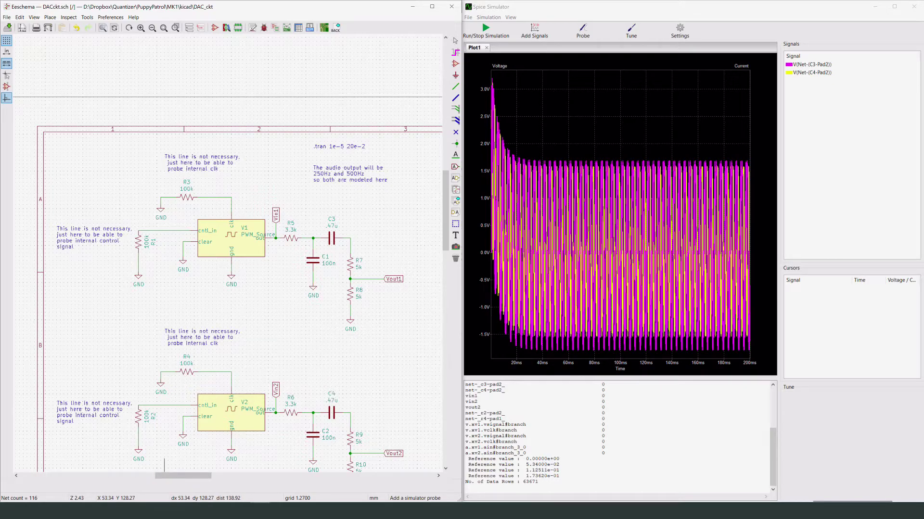
{"action": "left_click", "coordinate": [239, 512]}
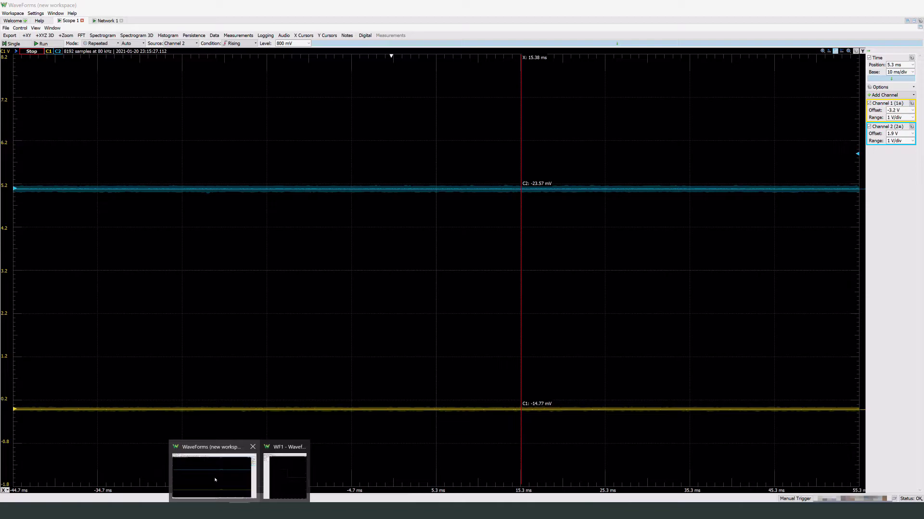
{"action": "left_click", "coordinate": [220, 475]}
{"action": "left_click", "coordinate": [284, 469]}
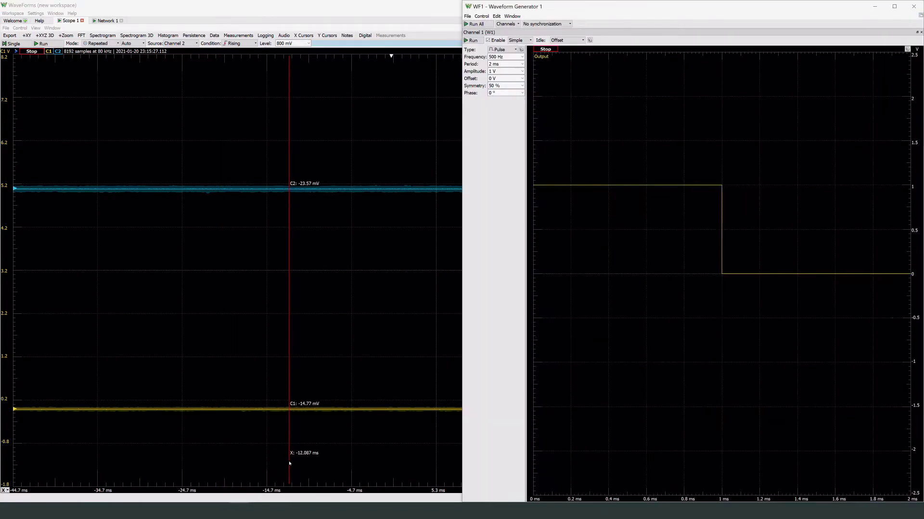
{"action": "left_click_drag", "start_coordinate": [323, 7], "coordinate": [0, 57]}
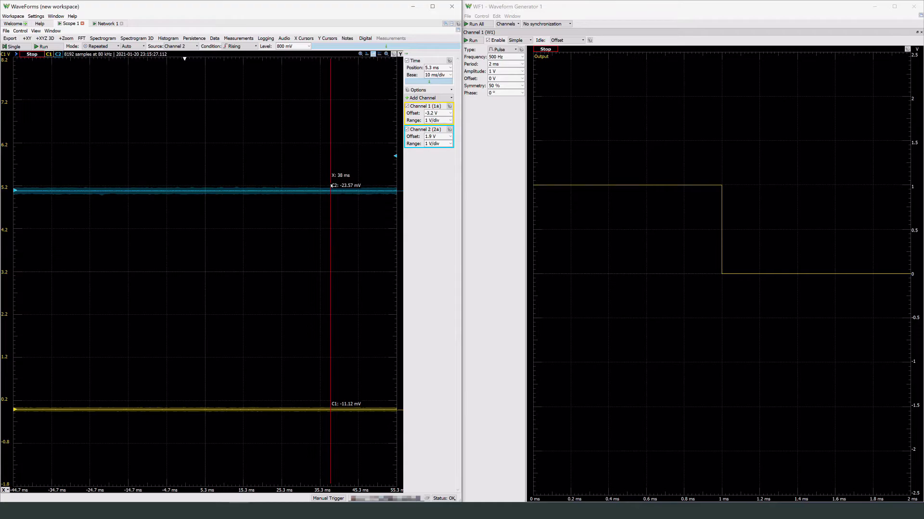
{"action": "left_click", "coordinate": [13, 23]}
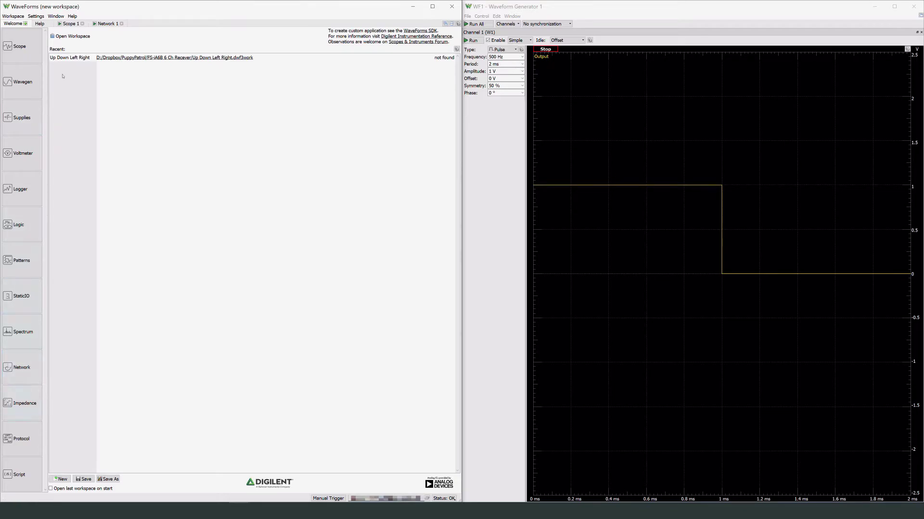
{"action": "left_click", "coordinate": [68, 23]}
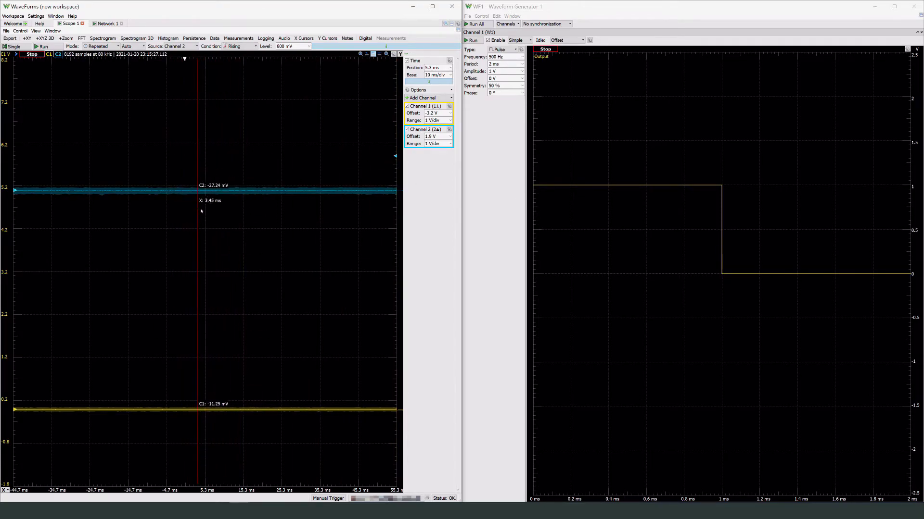
Step: Start the generator's 500 Hz pulse output and the scope acquisition, and lower the trigger level to 200 mV
{"action": "left_click", "coordinate": [471, 41]}
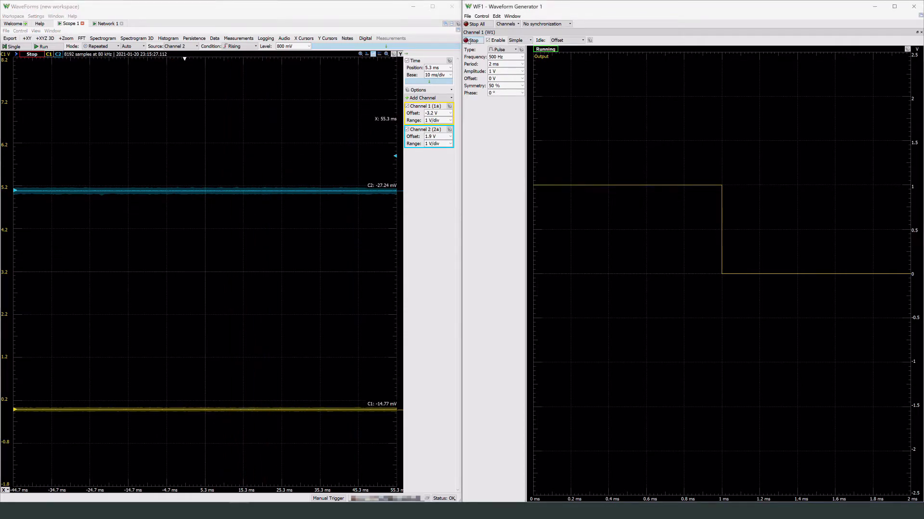
{"action": "left_click", "coordinate": [43, 47]}
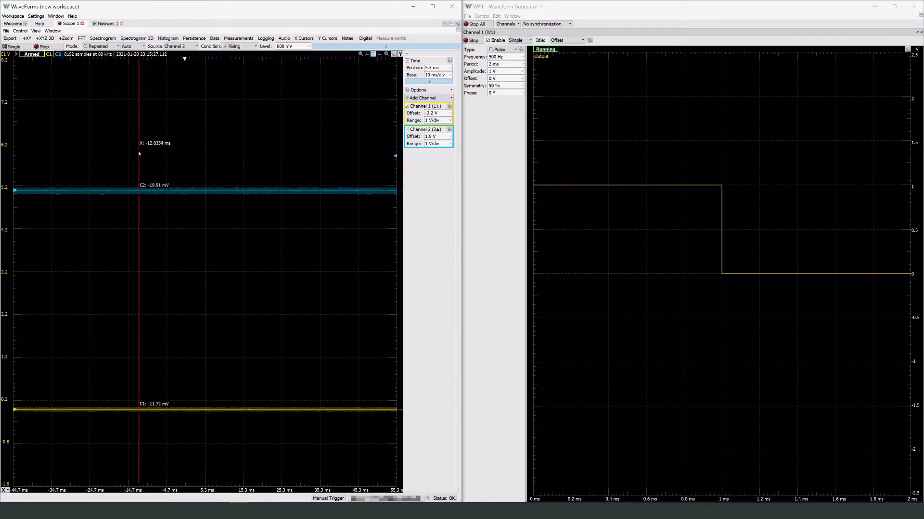
{"action": "left_click_drag", "start_coordinate": [395, 156], "coordinate": [395, 182]}
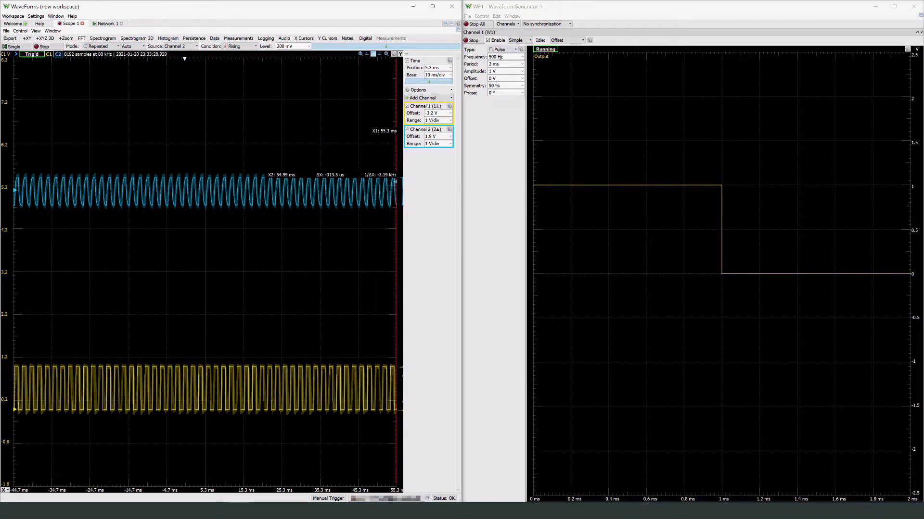
Step: Set the waveform generator's pulse frequency to 200 Hz
{"action": "triple_click", "coordinate": [501, 57]}
{"action": "type", "text": "200"}
{"action": "key", "text": "Return"}
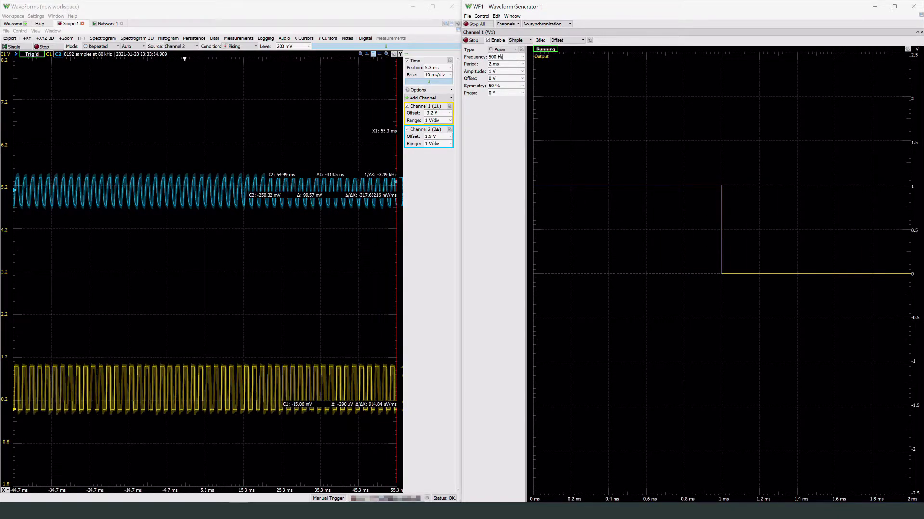
{"action": "scroll", "coordinate": [500, 57], "scroll_direction": "up", "scroll_amount": 1}
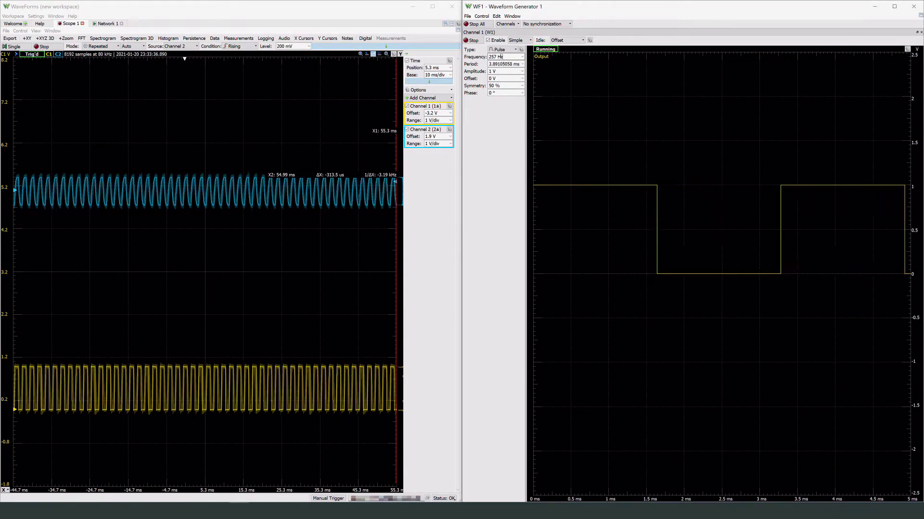
{"action": "scroll", "coordinate": [500, 57], "scroll_direction": "down", "scroll_amount": 1}
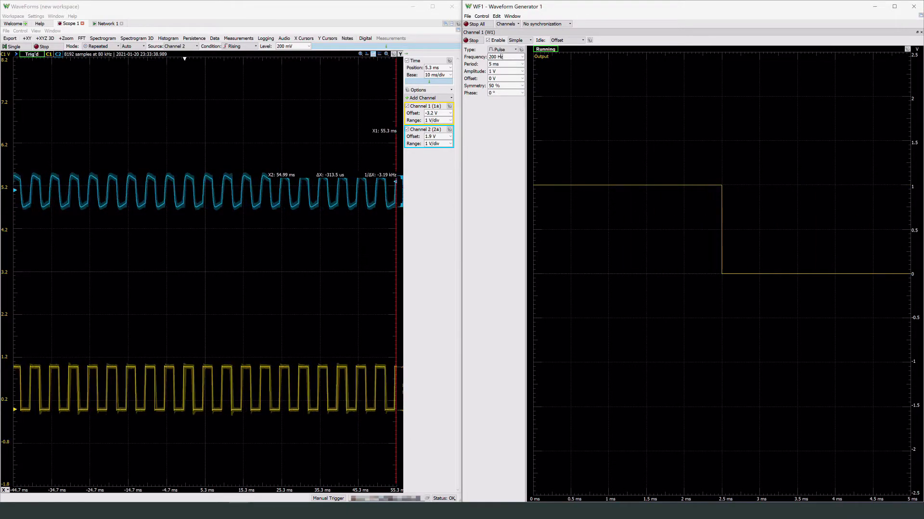
Step: Try the generator at 500 Hz, 1 kHz and 2 kHz while watching the scope, and return it to 200 Hz
{"action": "scroll", "coordinate": [501, 57], "scroll_direction": "up", "scroll_amount": 1}
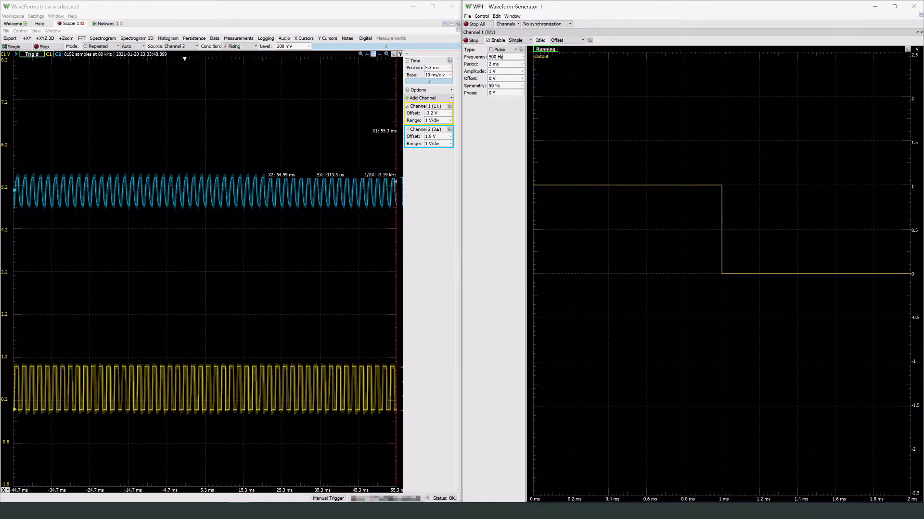
{"action": "scroll", "coordinate": [501, 56], "scroll_direction": "up", "scroll_amount": 1}
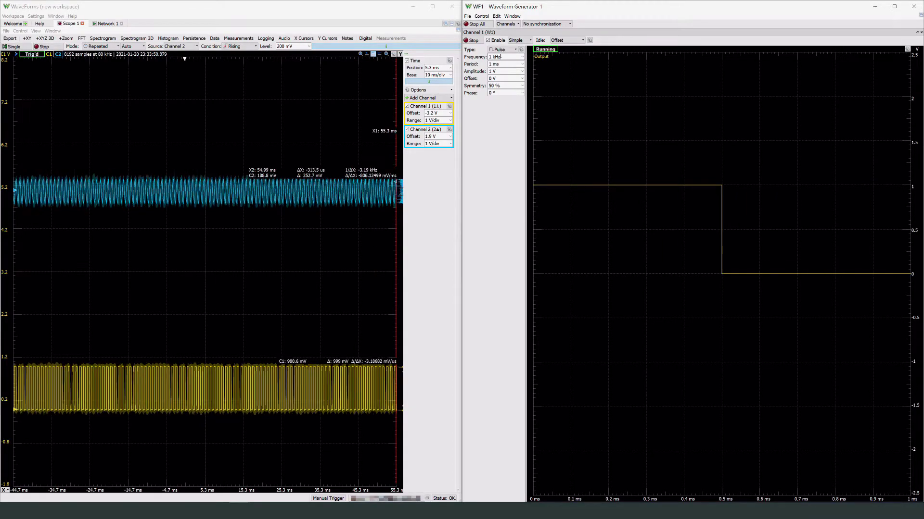
{"action": "scroll", "coordinate": [500, 57], "scroll_direction": "up", "scroll_amount": 1}
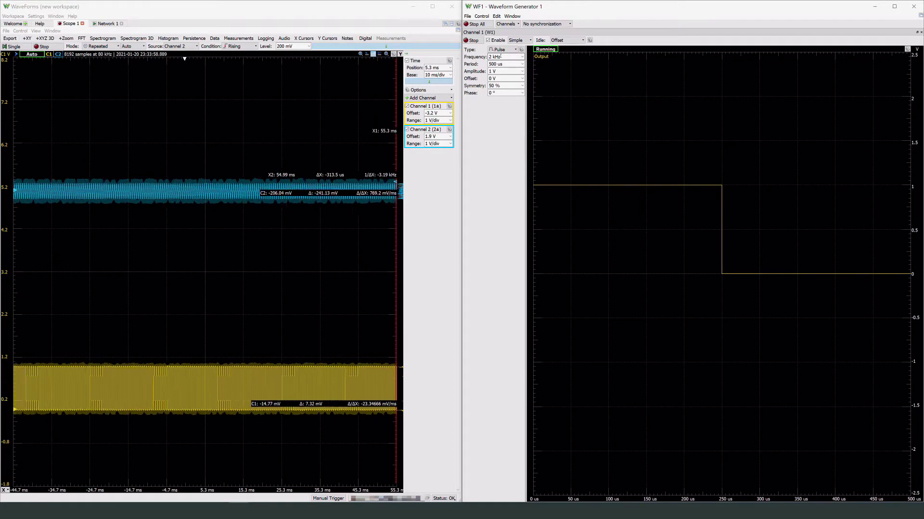
{"action": "scroll", "coordinate": [500, 57], "scroll_direction": "down", "scroll_amount": 2}
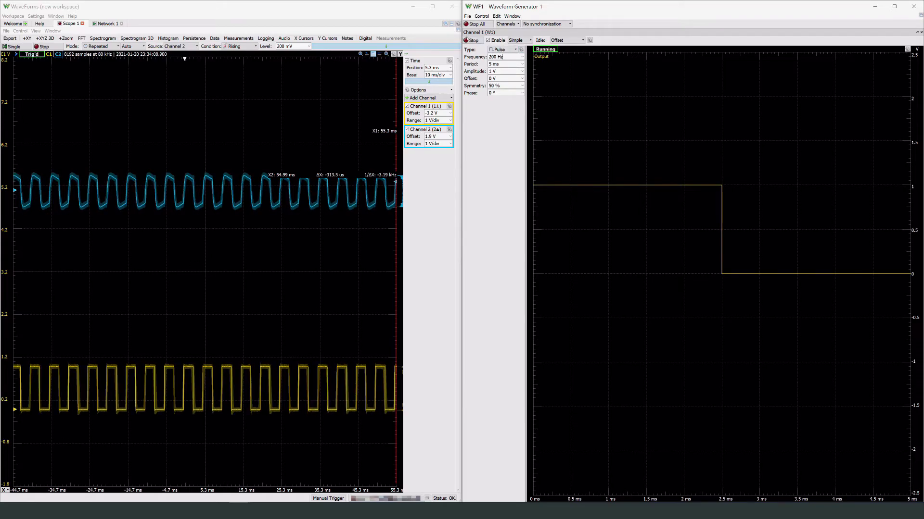
Step: Stop the waveform generator and, with the scope acquiring, raise the trigger level to 600 mV
{"action": "left_click", "coordinate": [473, 41]}
{"action": "left_click_drag", "start_coordinate": [395, 61], "coordinate": [26, 60]}
{"action": "left_click", "coordinate": [13, 46]}
{"action": "left_click_drag", "start_coordinate": [27, 289], "coordinate": [121, 332]}
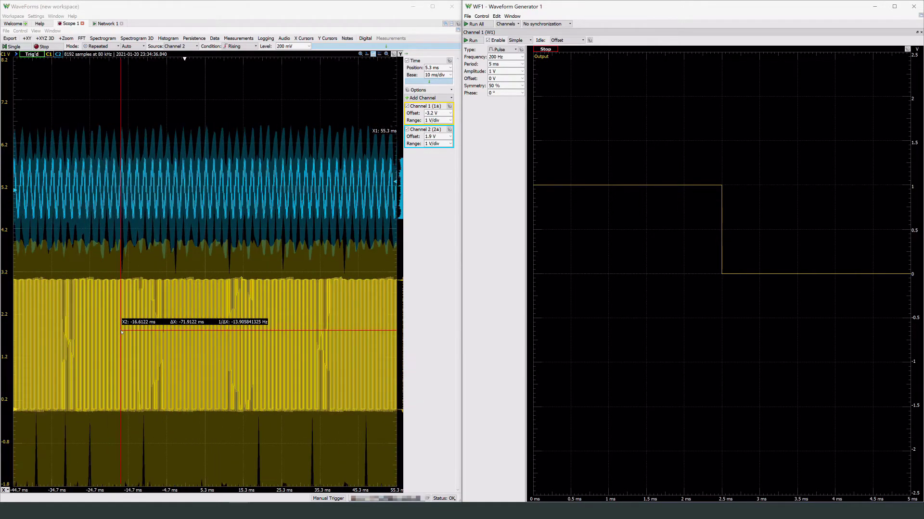
{"action": "mouse_move", "coordinate": [122, 332]}
{"action": "left_mouse_down"}
{"action": "mouse_move", "coordinate": [161, 179]}
{"action": "mouse_move", "coordinate": [166, 193]}
{"action": "mouse_move", "coordinate": [195, 202]}
{"action": "mouse_move", "coordinate": [264, 182]}
{"action": "mouse_move", "coordinate": [182, 204]}
{"action": "mouse_move", "coordinate": [394, 152]}
{"action": "mouse_move", "coordinate": [395, 185]}
{"action": "mouse_move", "coordinate": [399, 176]}
{"action": "left_mouse_up"}
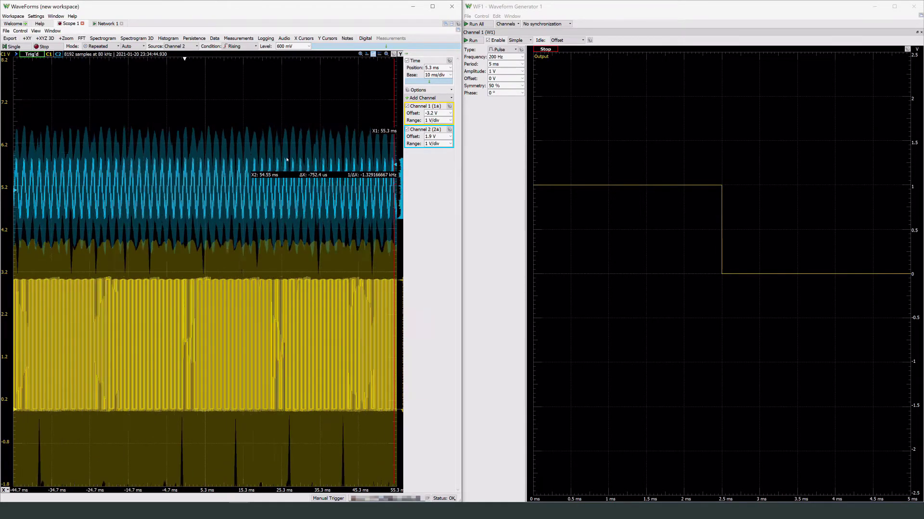
Step: Set the scope's time base to 2 ms/div and switch quick measurement to read both channels at one time cursor
{"action": "scroll", "coordinate": [202, 186], "scroll_direction": "up", "scroll_amount": 3}
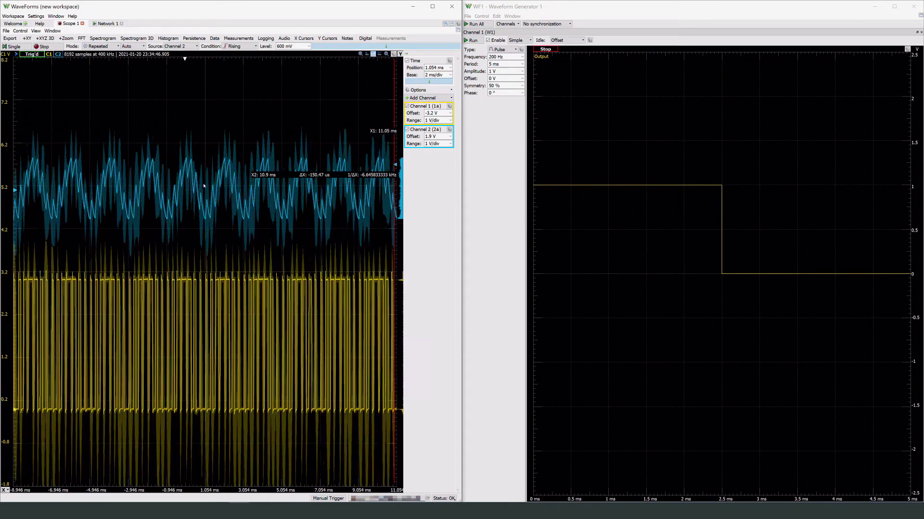
{"action": "left_click", "coordinate": [380, 55]}
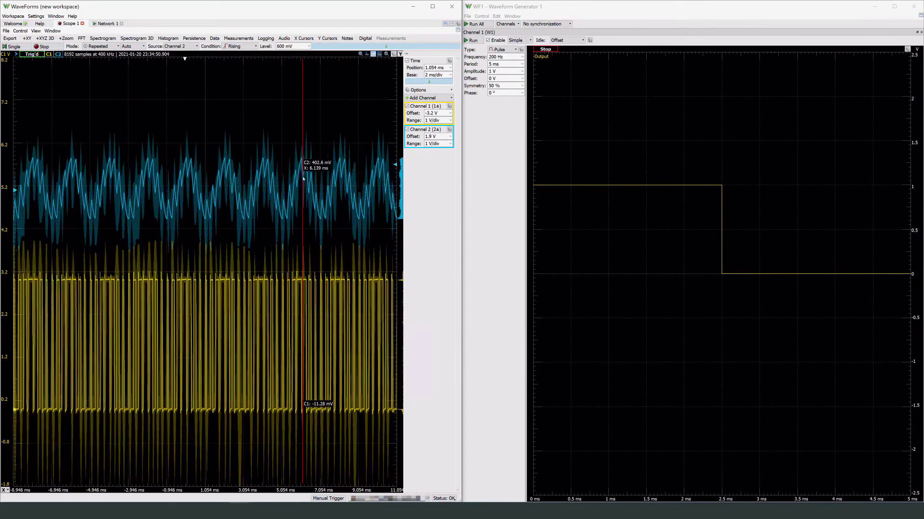
Step: Stop the scope acquisition and measure the time between neighbouring peaks and from peak to trough on the channel 2 waveform
{"action": "left_click", "coordinate": [42, 47]}
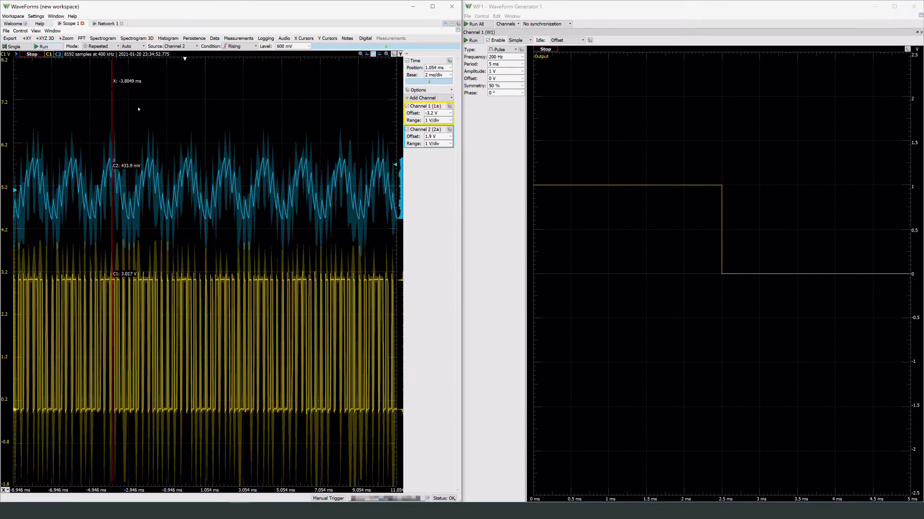
{"action": "left_click_drag", "start_coordinate": [264, 169], "coordinate": [225, 176]}
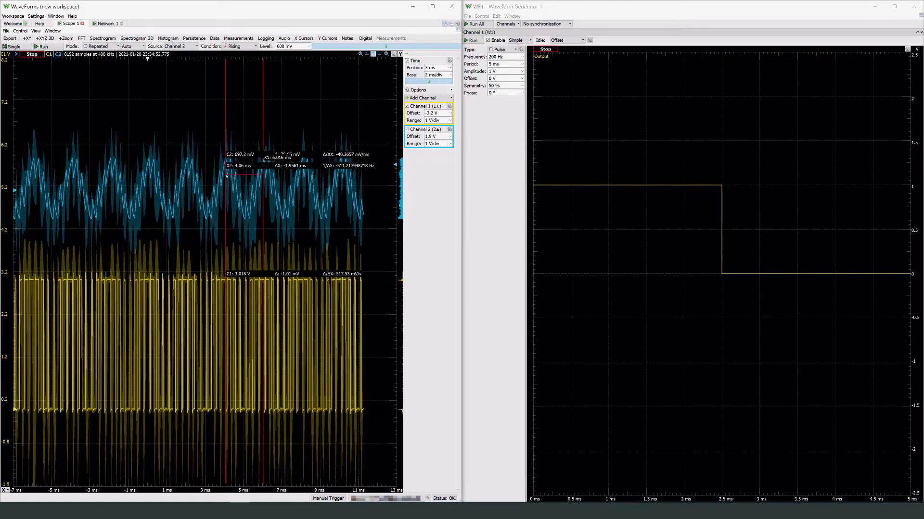
{"action": "left_click", "coordinate": [263, 184]}
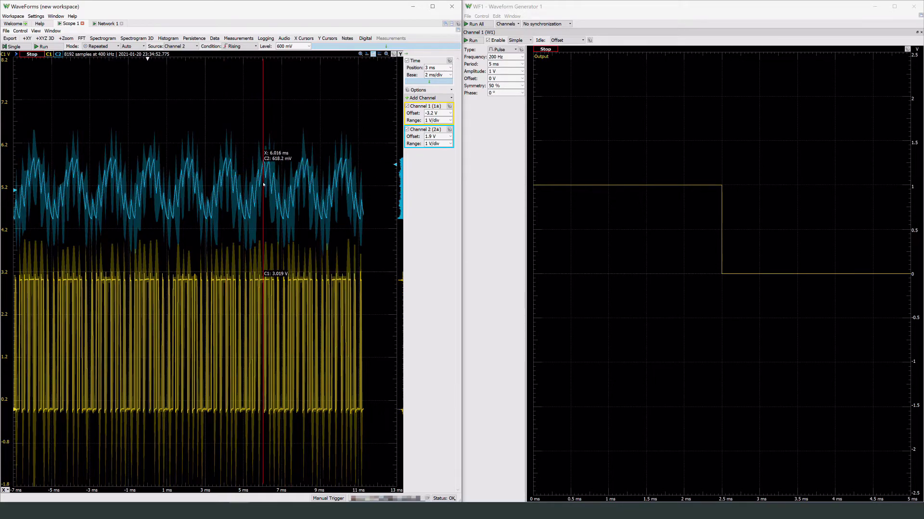
{"action": "left_click_drag", "start_coordinate": [266, 185], "coordinate": [227, 188]}
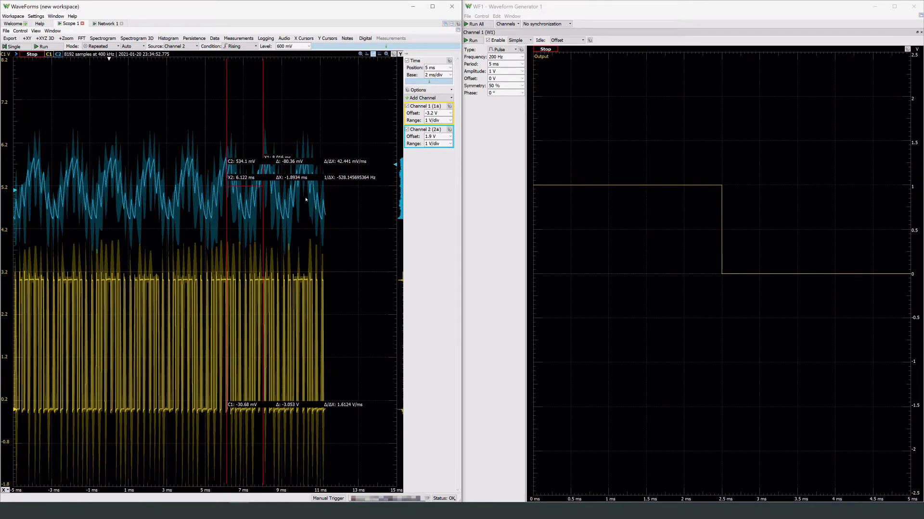
{"action": "left_click_drag", "start_coordinate": [251, 265], "coordinate": [246, 266]}
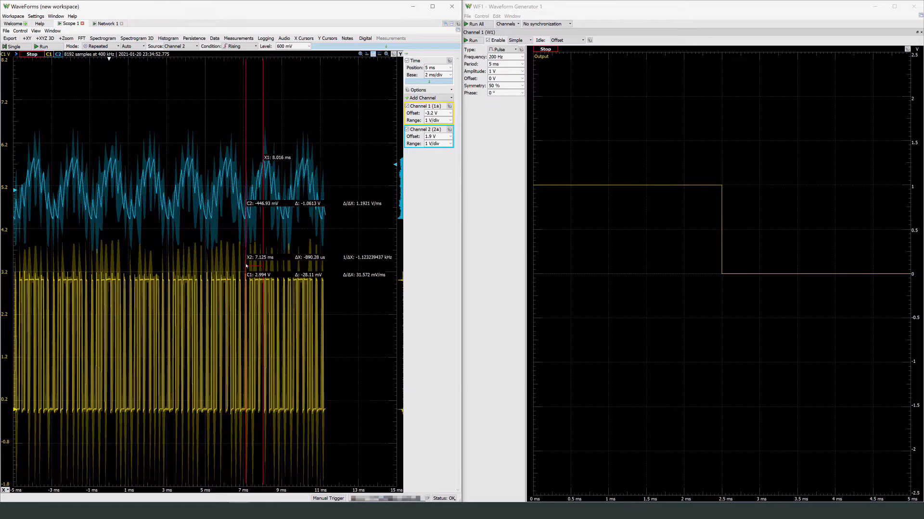
Step: Restart the scope acquisition and turn off the quick measurement
{"action": "left_click", "coordinate": [42, 46]}
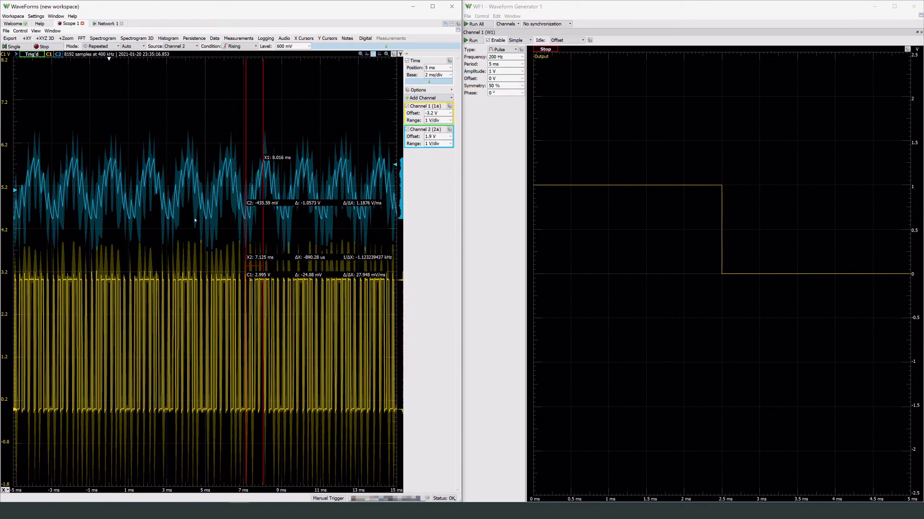
{"action": "left_click_drag", "start_coordinate": [246, 126], "coordinate": [330, 123]}
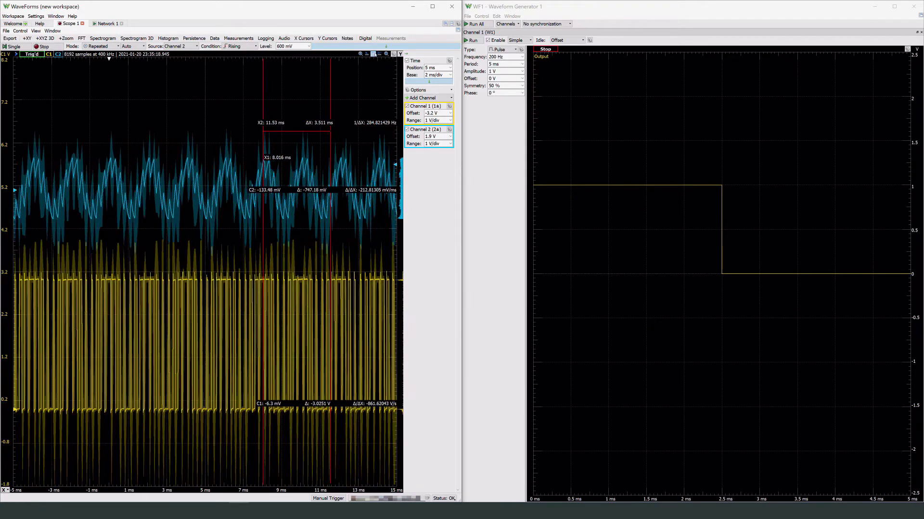
{"action": "left_click", "coordinate": [372, 55]}
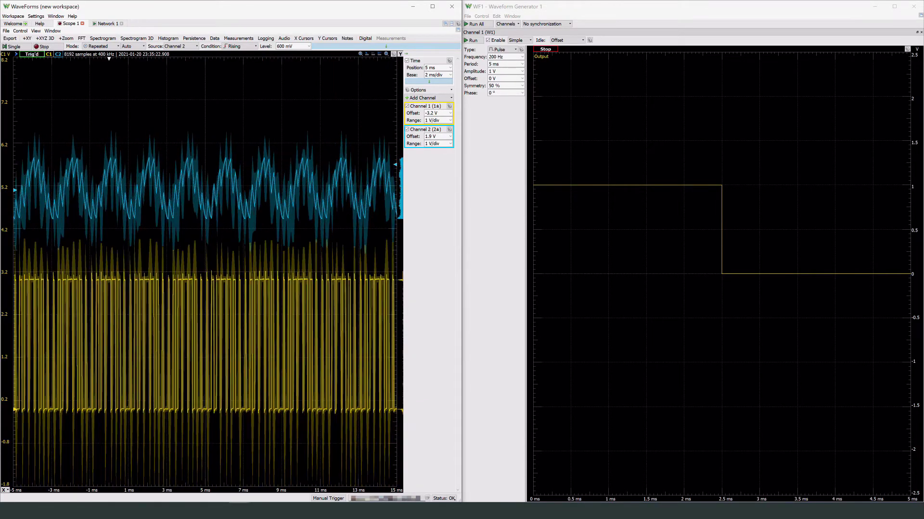
Step: Set the scope's time base to 500 us/div and stop the acquisition to freeze both channels
{"action": "mouse_move", "coordinate": [281, 511]}
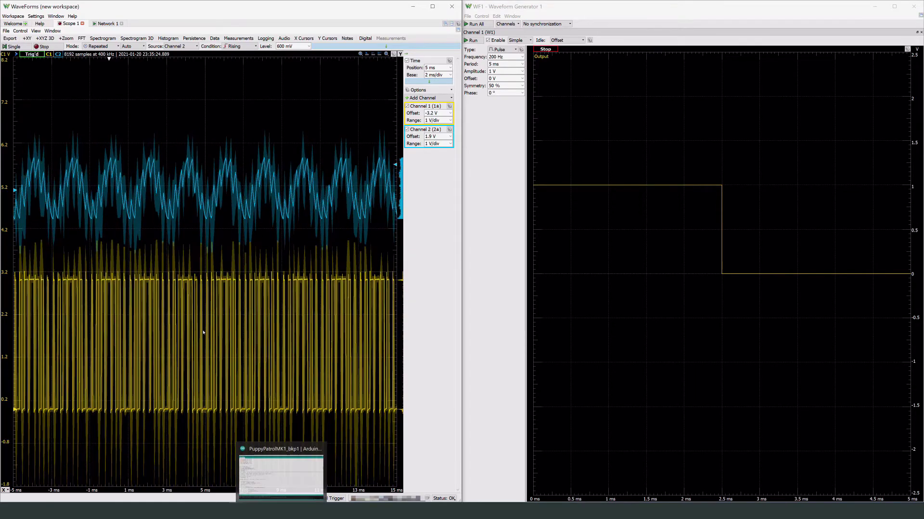
{"action": "scroll", "coordinate": [247, 342], "scroll_direction": "up", "scroll_amount": 2}
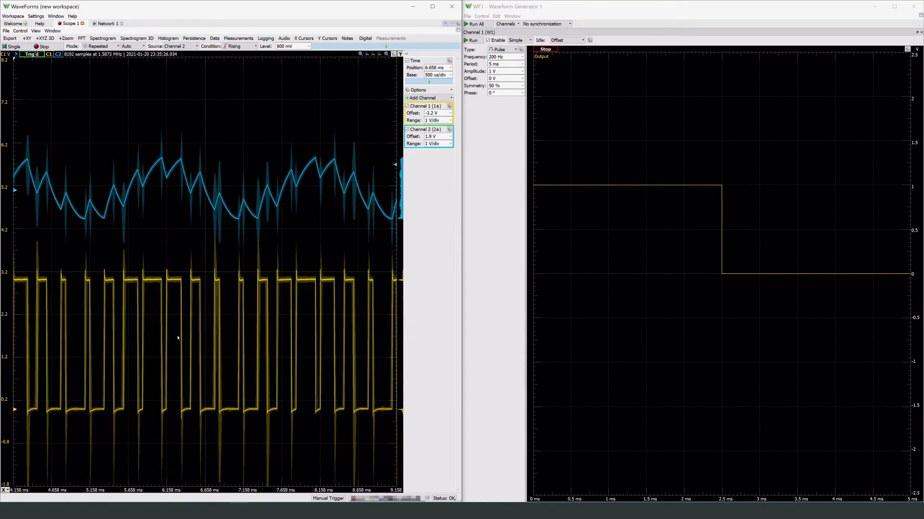
{"action": "scroll", "coordinate": [171, 332], "scroll_direction": "down", "scroll_amount": 1}
{"action": "scroll", "coordinate": [154, 324], "scroll_direction": "up", "scroll_amount": 1}
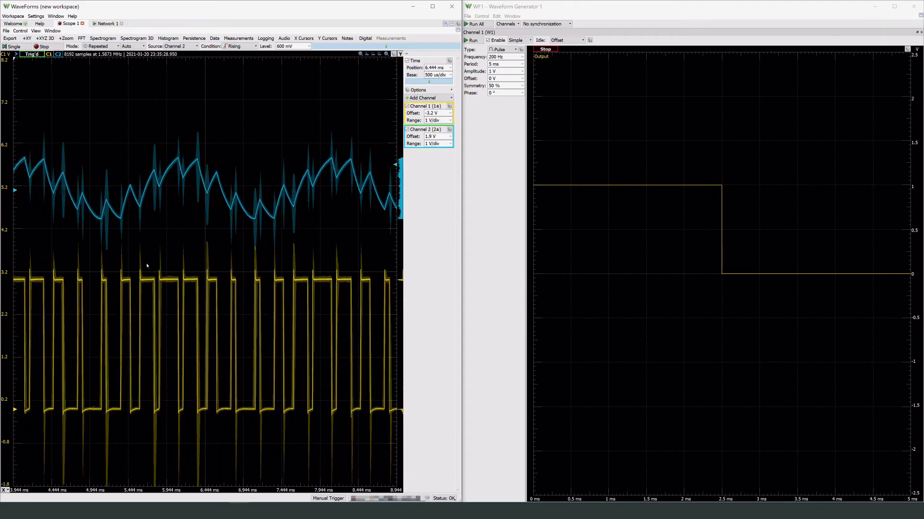
{"action": "left_click", "coordinate": [43, 47]}
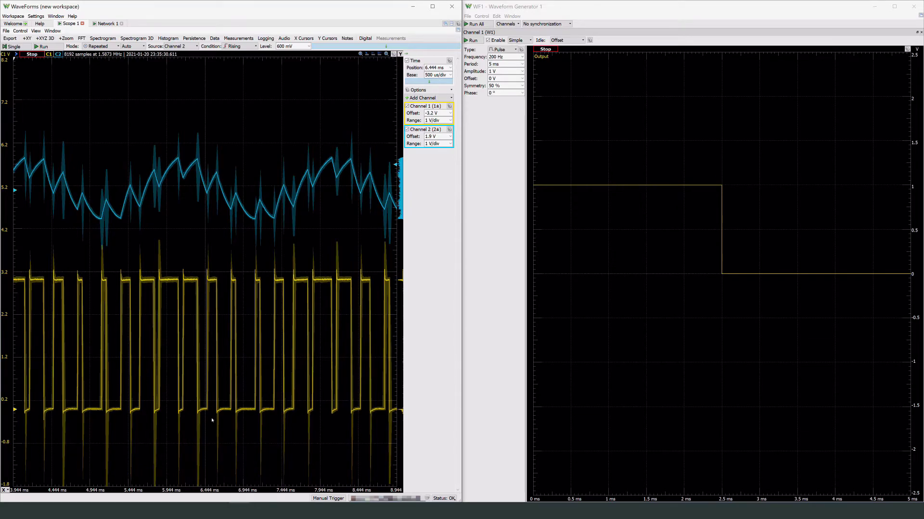
Step: Switch to the Arduino IDE, uncomment the sinArr2 array declaration and comment out the sinArr8 one
{"action": "left_click", "coordinate": [239, 511]}
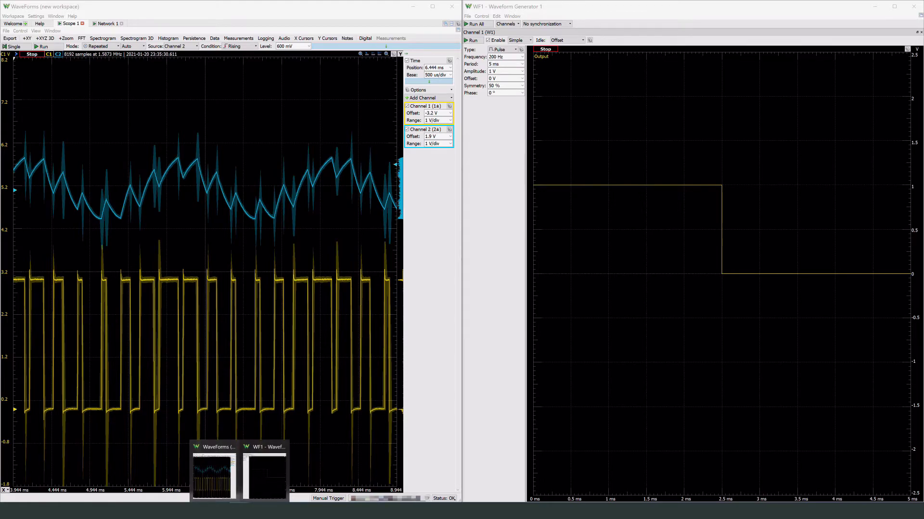
{"action": "left_click", "coordinate": [282, 511]}
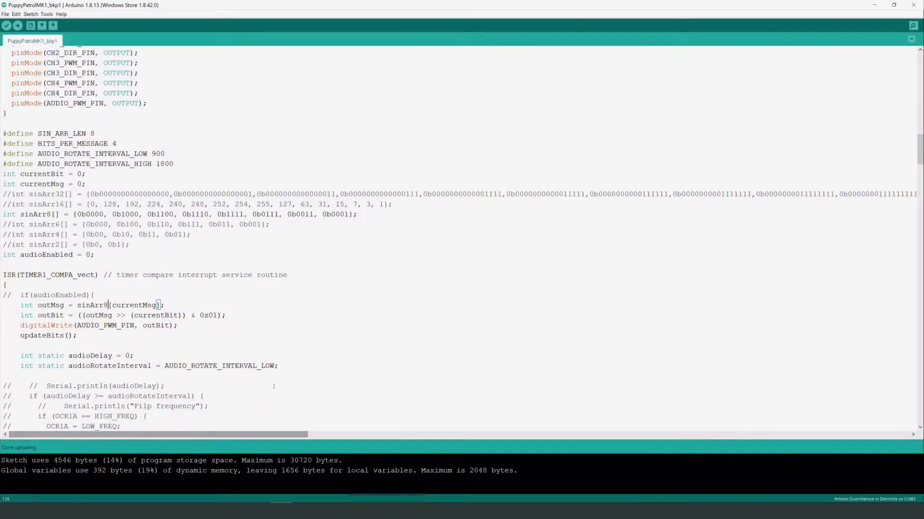
{"action": "double_click", "coordinate": [99, 305]}
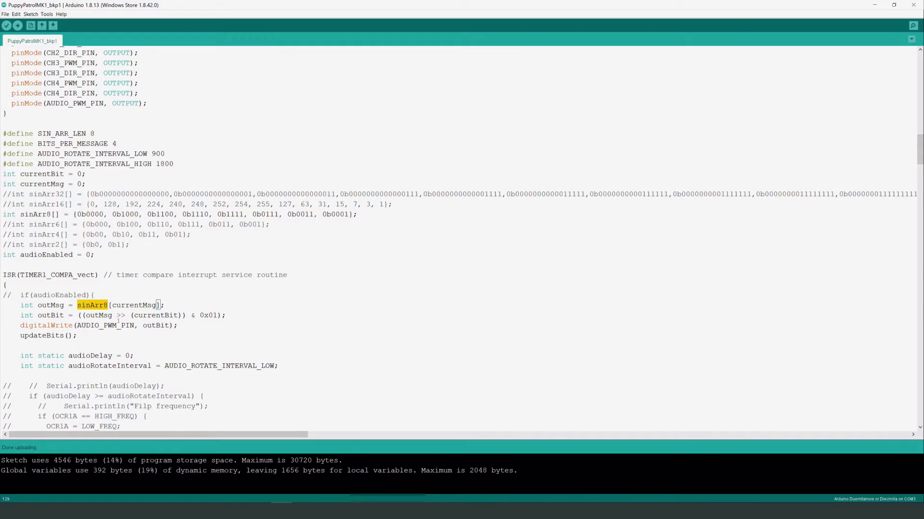
{"action": "left_click", "coordinate": [51, 244]}
{"action": "key", "text": "ctrl+slash"}
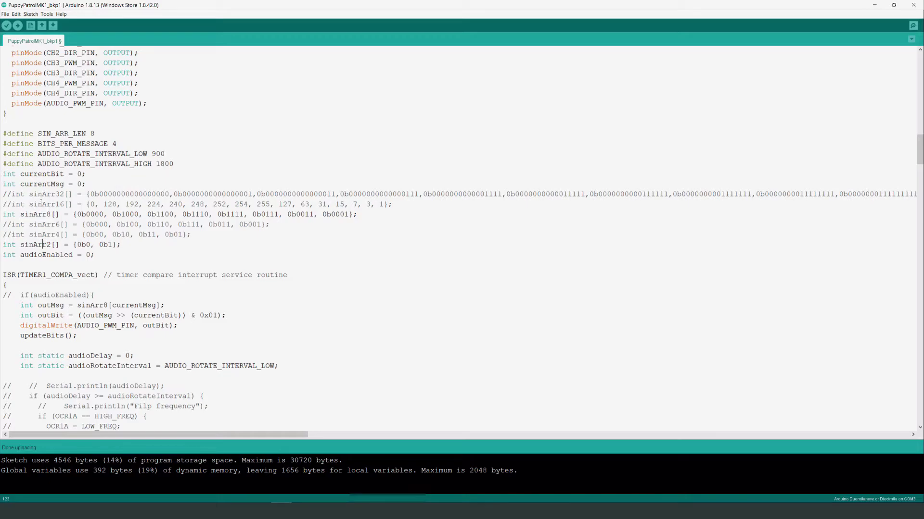
{"action": "key", "text": "ctrl+slash"}
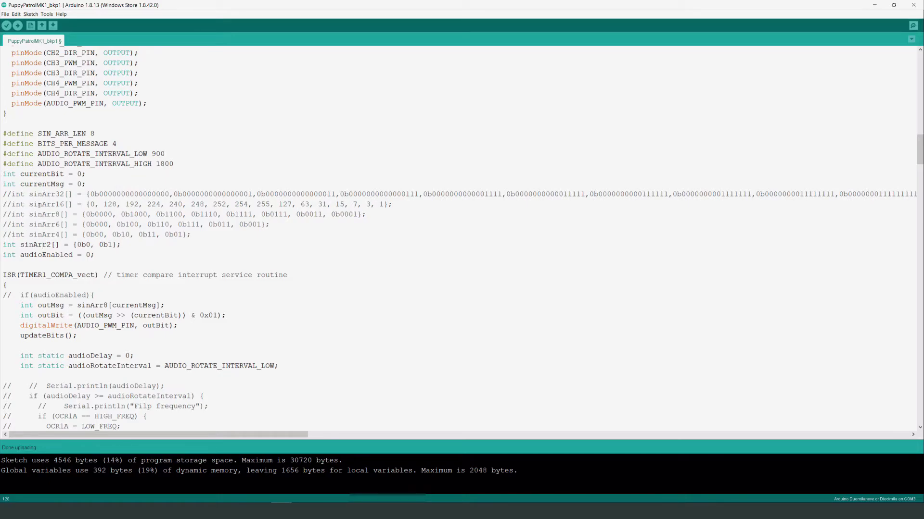
Step: Set SIN_ARR_LEN to 2 and BITS_PER_MESSAGE to 1 in the sketch's defines
{"action": "double_click", "coordinate": [92, 136]}
{"action": "type", "text": "2"}
{"action": "double_click", "coordinate": [115, 144]}
{"action": "type", "text": "1"}
{"action": "left_click_drag", "start_coordinate": [103, 245], "coordinate": [112, 244]}
{"action": "left_click", "coordinate": [198, 235]}
Step: Set the HIGH_FREQ define above setup() to 16000 and try to upload the sketch
{"action": "scroll", "coordinate": [137, 214], "scroll_direction": "down", "scroll_amount": 10}
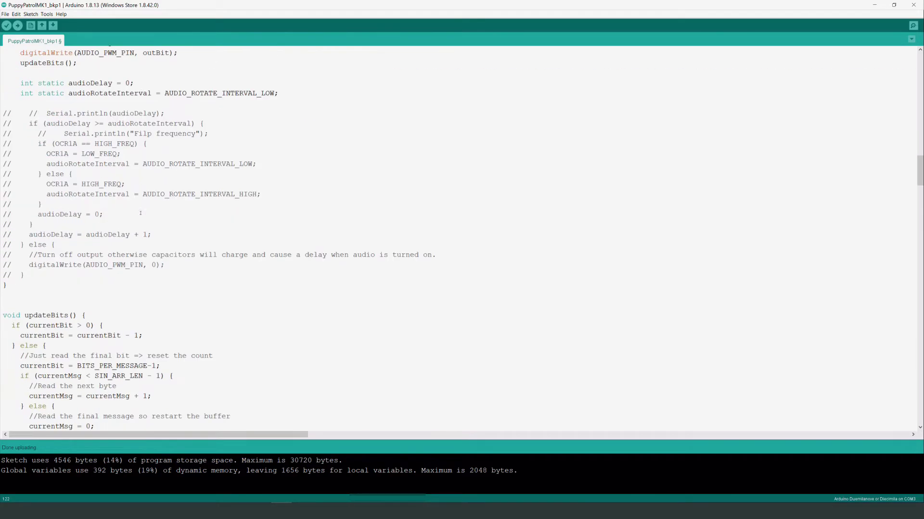
{"action": "scroll", "coordinate": [137, 215], "scroll_direction": "up", "scroll_amount": 15}
{"action": "scroll", "coordinate": [139, 216], "scroll_direction": "up", "scroll_amount": 15}
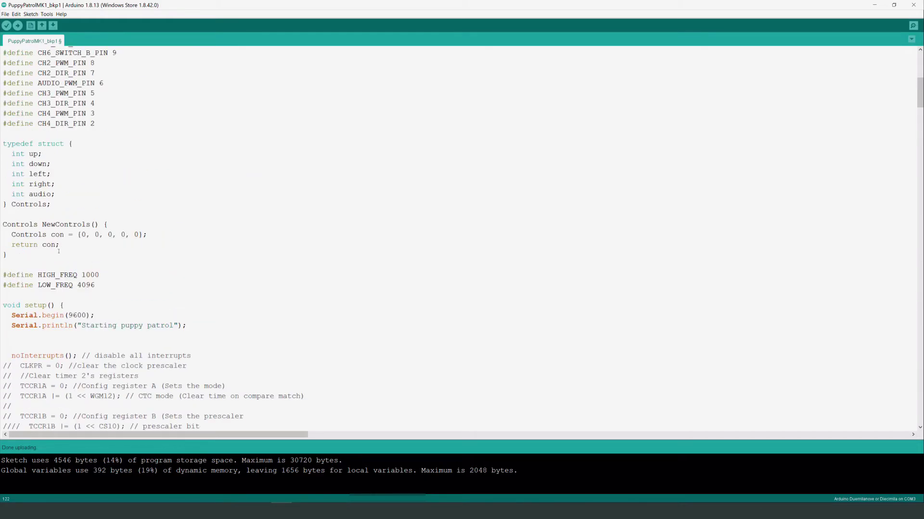
{"action": "left_click_drag", "start_coordinate": [83, 275], "coordinate": [100, 275]}
{"action": "type", "text": "16000"}
{"action": "left_click", "coordinate": [6, 26]}
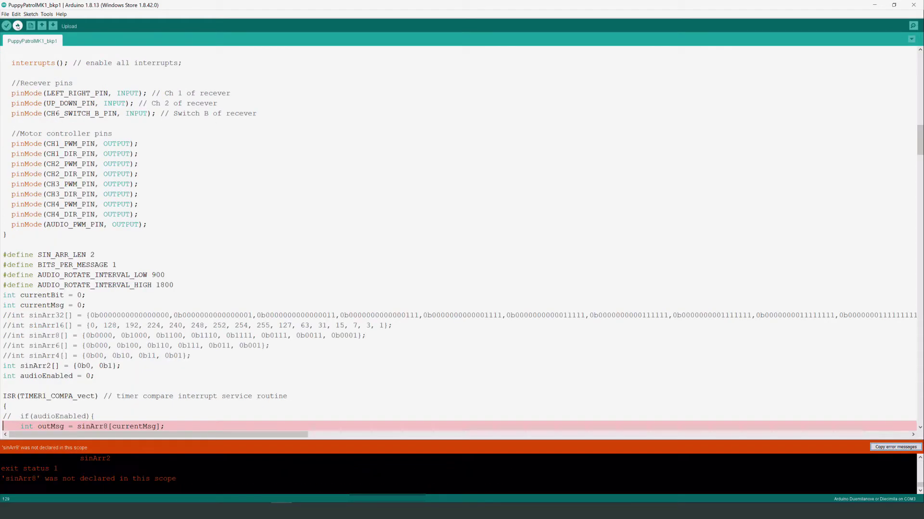
Step: Change the array read into outMsg in the timer interrupt routine to sinArr2 and upload the sketch
{"action": "scroll", "coordinate": [108, 336], "scroll_direction": "down", "scroll_amount": 3}
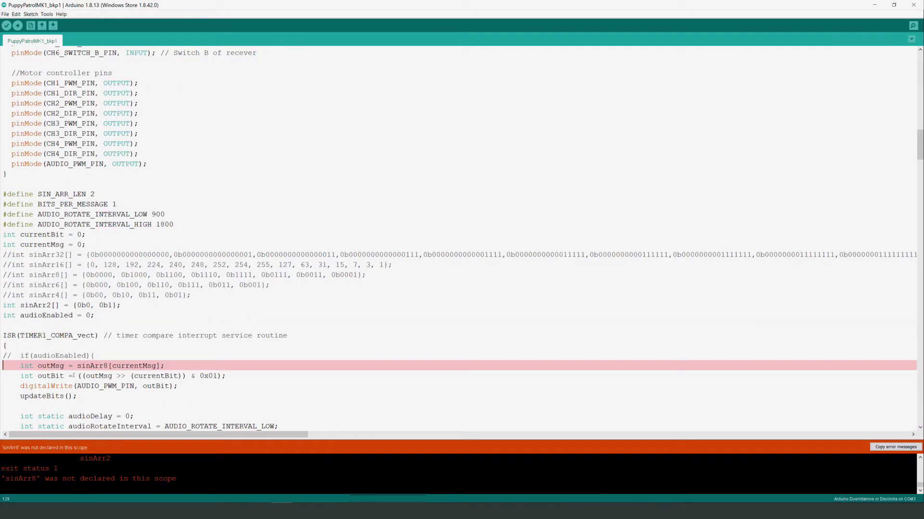
{"action": "left_click", "coordinate": [109, 335]}
{"action": "key", "text": "BackSpace"}
{"action": "type", "text": "2"}
{"action": "left_click", "coordinate": [18, 26]}
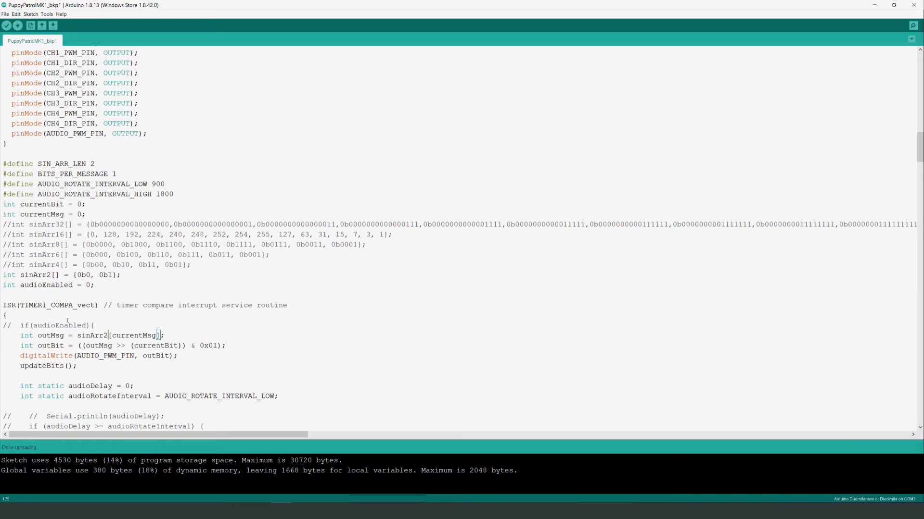
Step: Return to the WaveForms scope, restart the acquisition and set the time base to 2 ms/div
{"action": "left_click", "coordinate": [870, 3]}
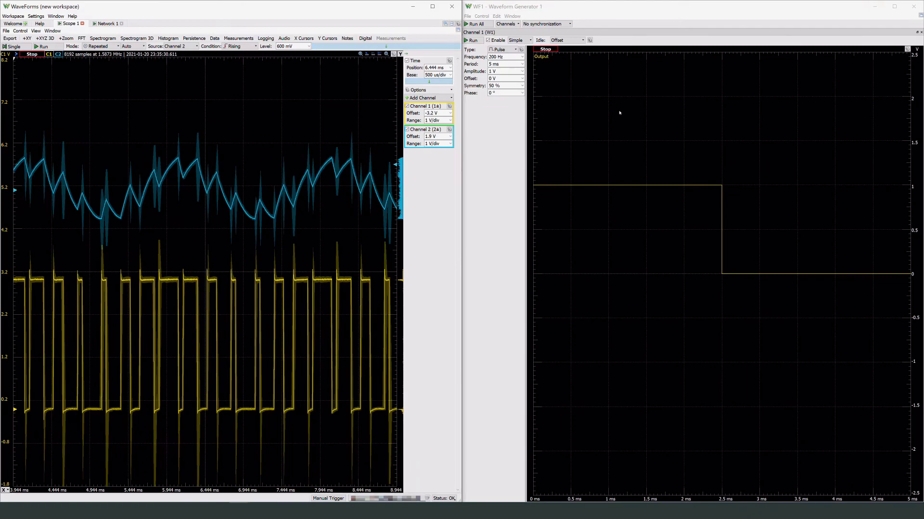
{"action": "left_click", "coordinate": [43, 47]}
{"action": "scroll", "coordinate": [153, 268], "scroll_direction": "down", "scroll_amount": 1}
{"action": "scroll", "coordinate": [155, 266], "scroll_direction": "down", "scroll_amount": 1}
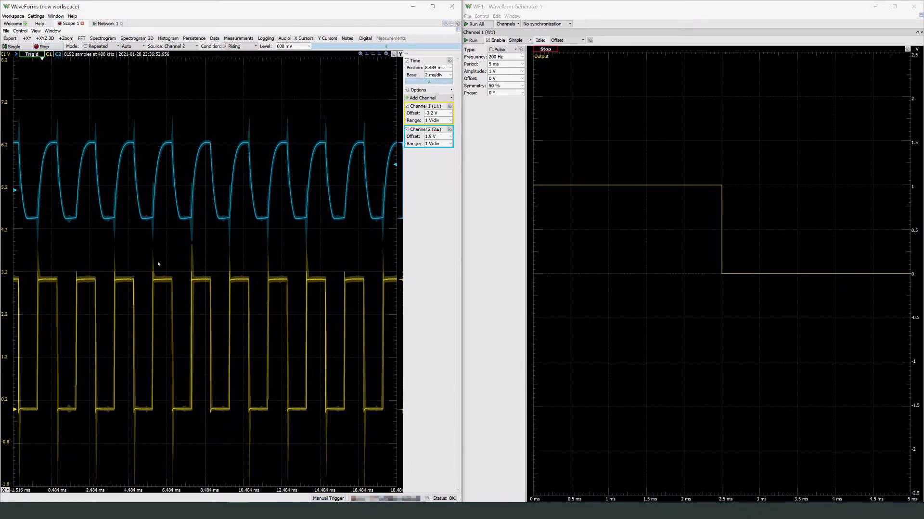
{"action": "scroll", "coordinate": [171, 208], "scroll_direction": "up", "scroll_amount": 1}
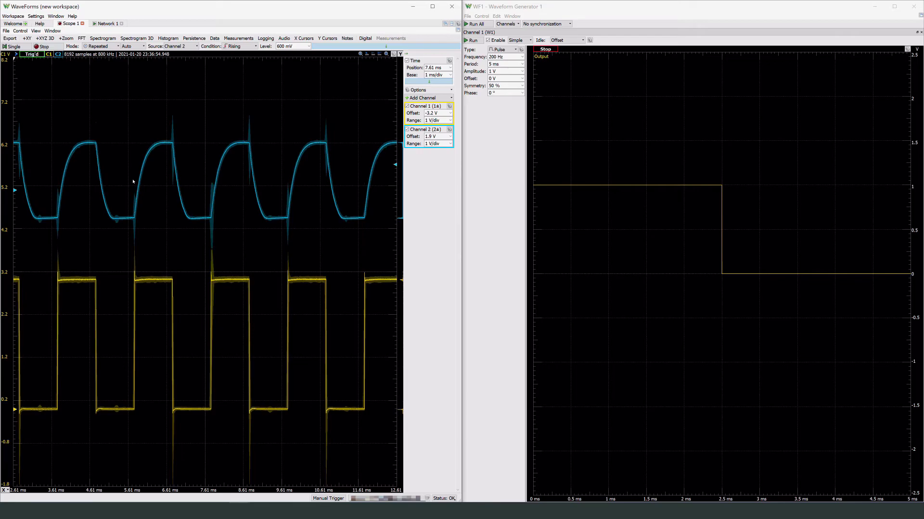
{"action": "scroll", "coordinate": [217, 236], "scroll_direction": "down", "scroll_amount": 1}
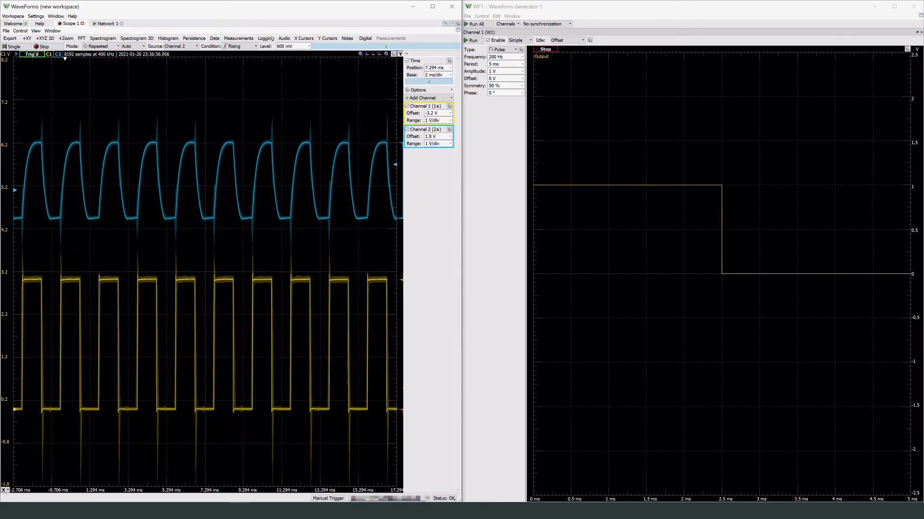
Step: Run a single network analyzer sweep from 50 Hz to 1 MHz with 151 samples
{"action": "mouse_move", "coordinate": [260, 176]}
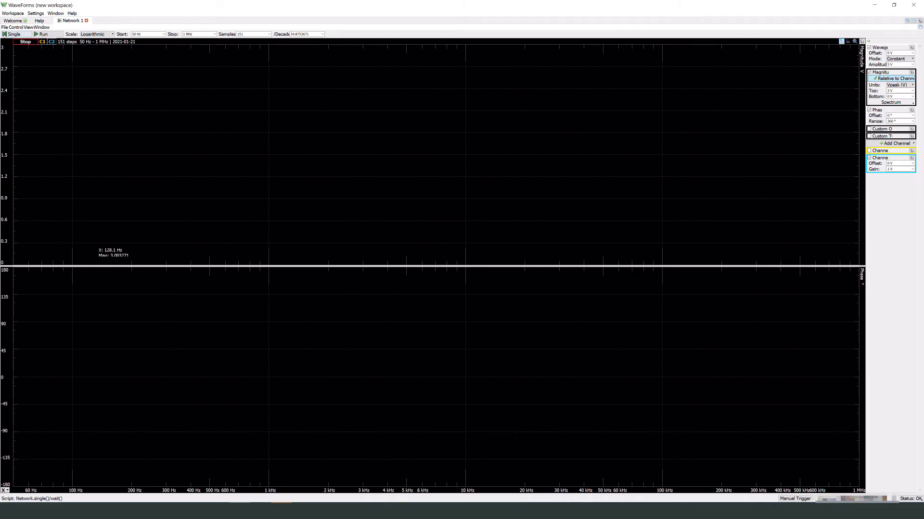
{"action": "left_click", "coordinate": [20, 35]}
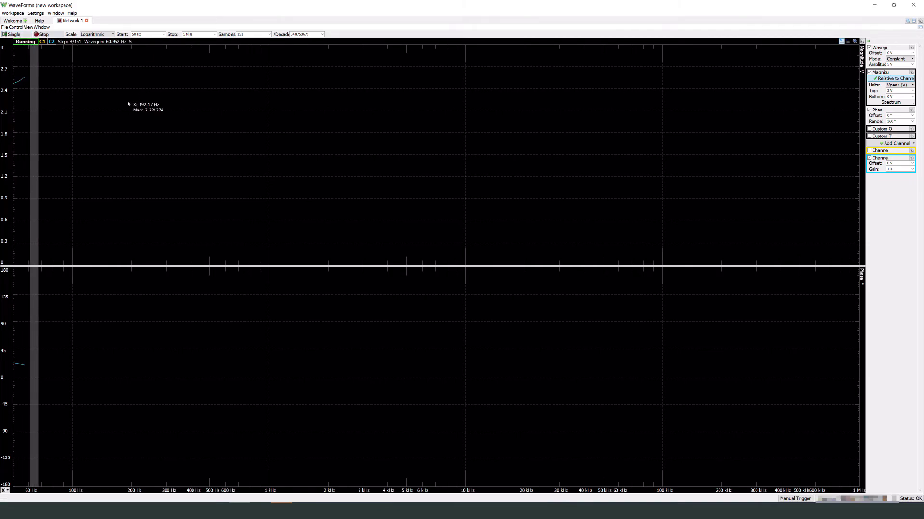